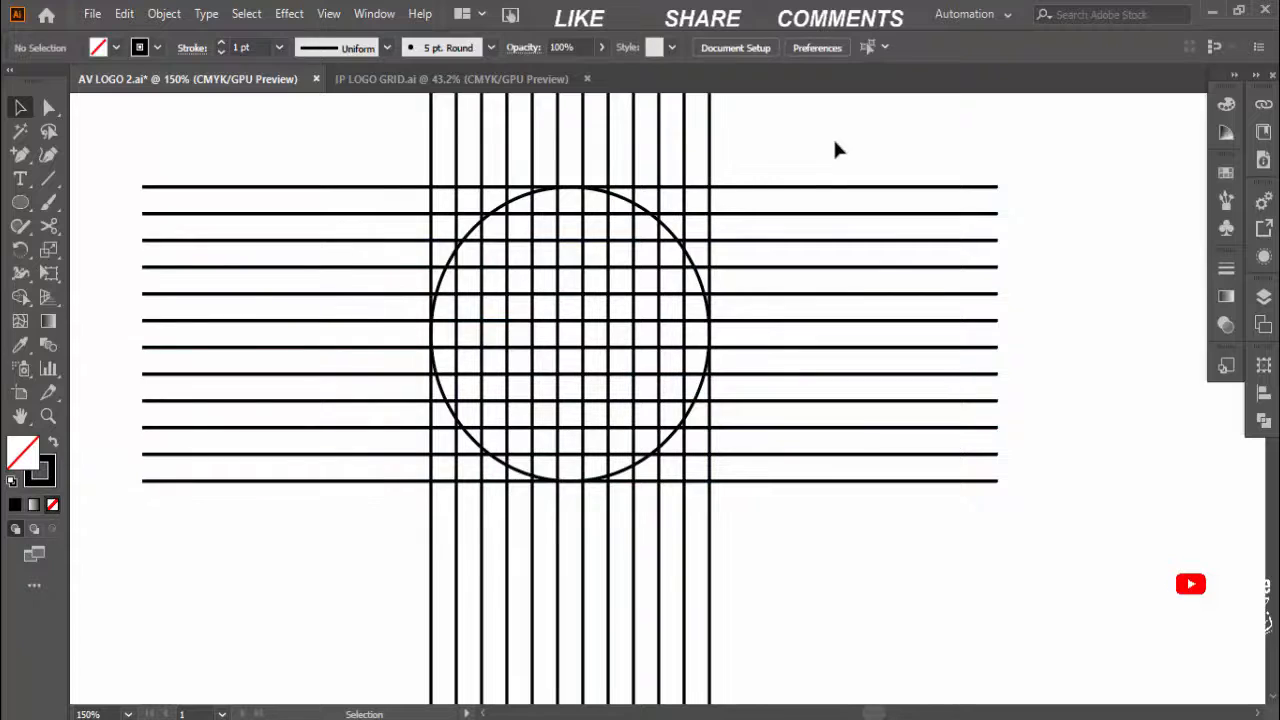
Step: Paste a copy of the circle in place and shrink it about its centre to one grid line inside the original
{"action": "left_click", "coordinate": [672, 241]}
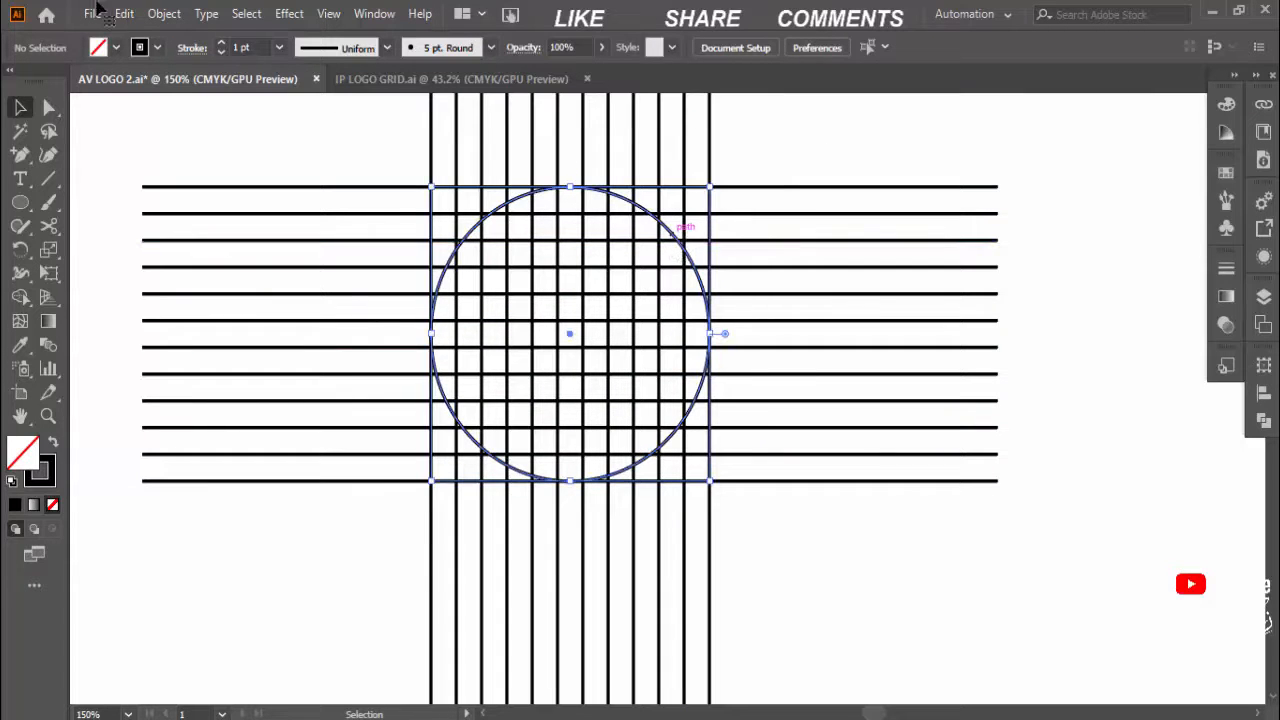
{"action": "left_click", "coordinate": [124, 15]}
{"action": "left_click", "coordinate": [156, 108]}
{"action": "left_click", "coordinate": [130, 16]}
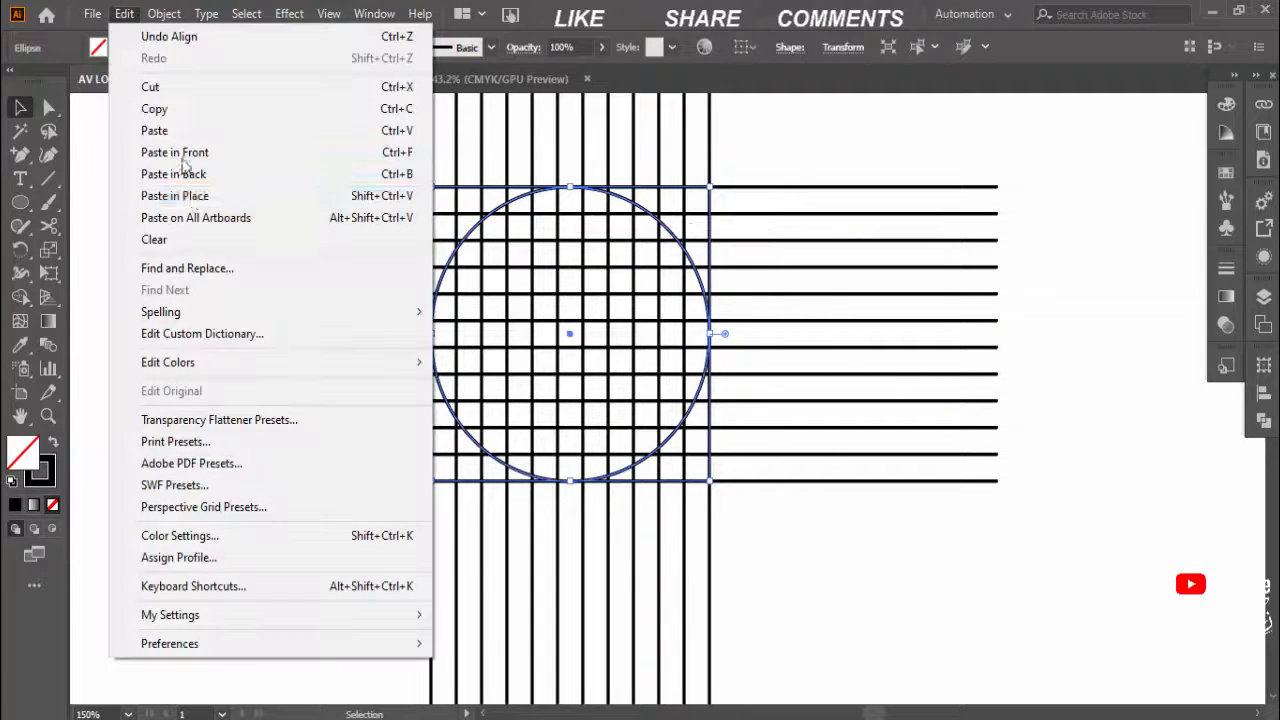
{"action": "left_click", "coordinate": [188, 197]}
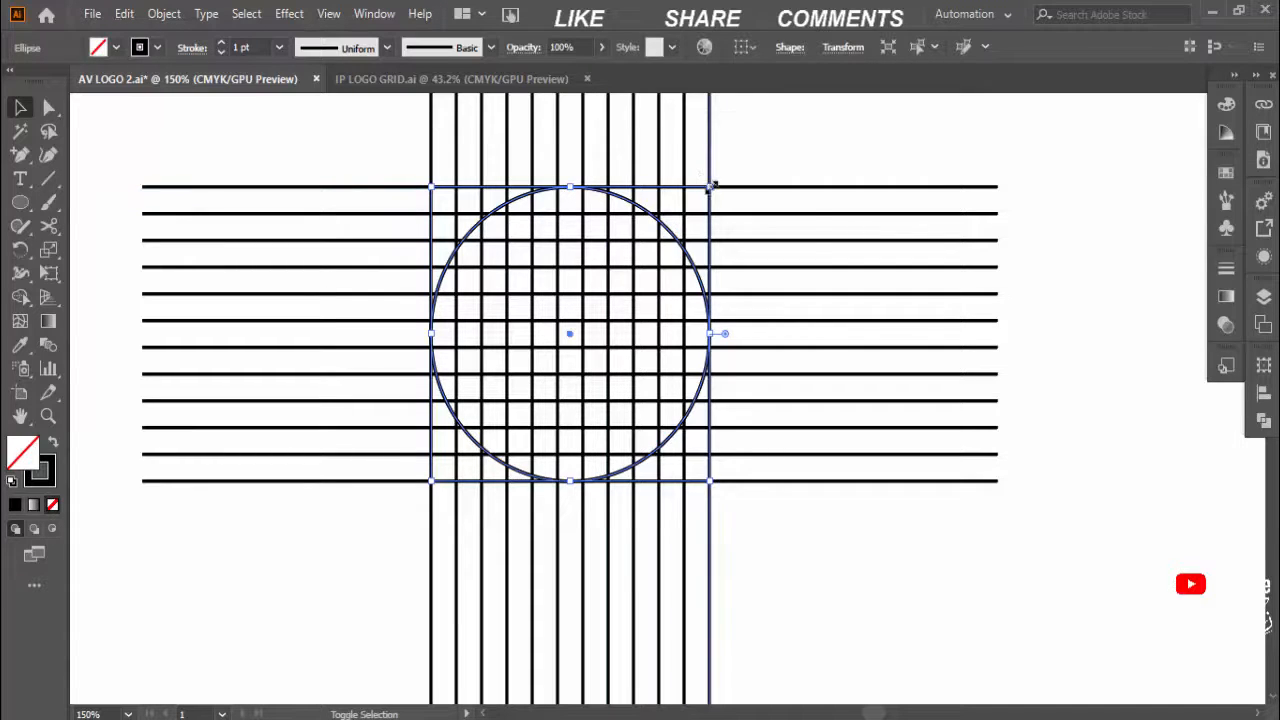
{"action": "left_click_drag", "start_coordinate": [710, 186], "coordinate": [685, 206]}
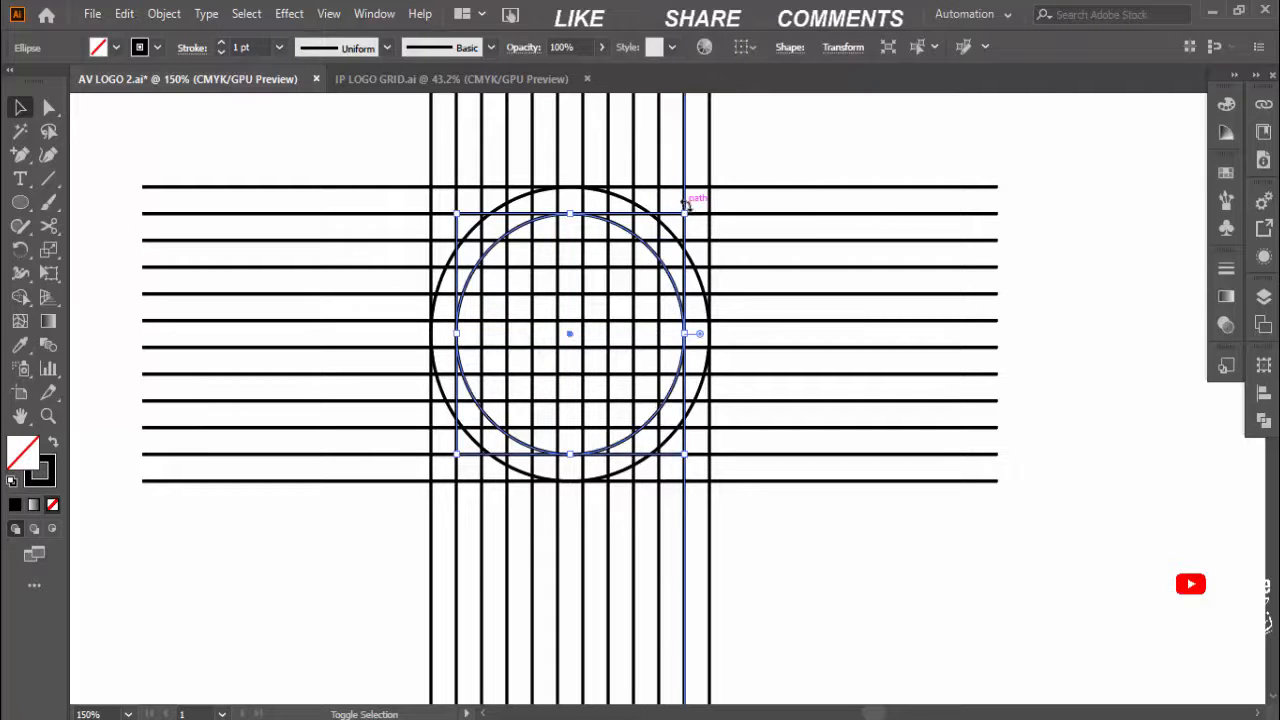
Step: Add a third concentric circle by copying the second in place and scaling it one grid line inward
{"action": "left_click", "coordinate": [124, 16]}
{"action": "left_click", "coordinate": [163, 107]}
{"action": "left_click", "coordinate": [124, 14]}
{"action": "left_click", "coordinate": [190, 195]}
{"action": "left_click_drag", "start_coordinate": [688, 215], "coordinate": [656, 240]}
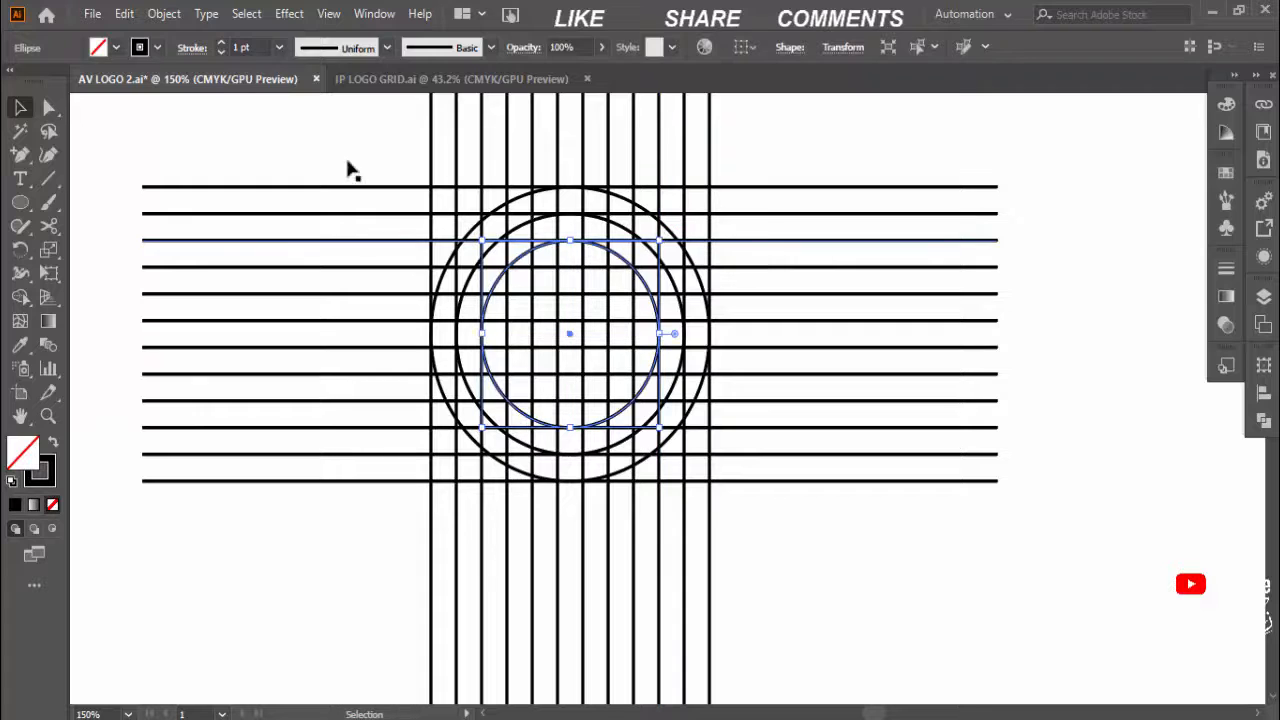
{"action": "left_click", "coordinate": [124, 14]}
{"action": "left_click", "coordinate": [155, 129]}
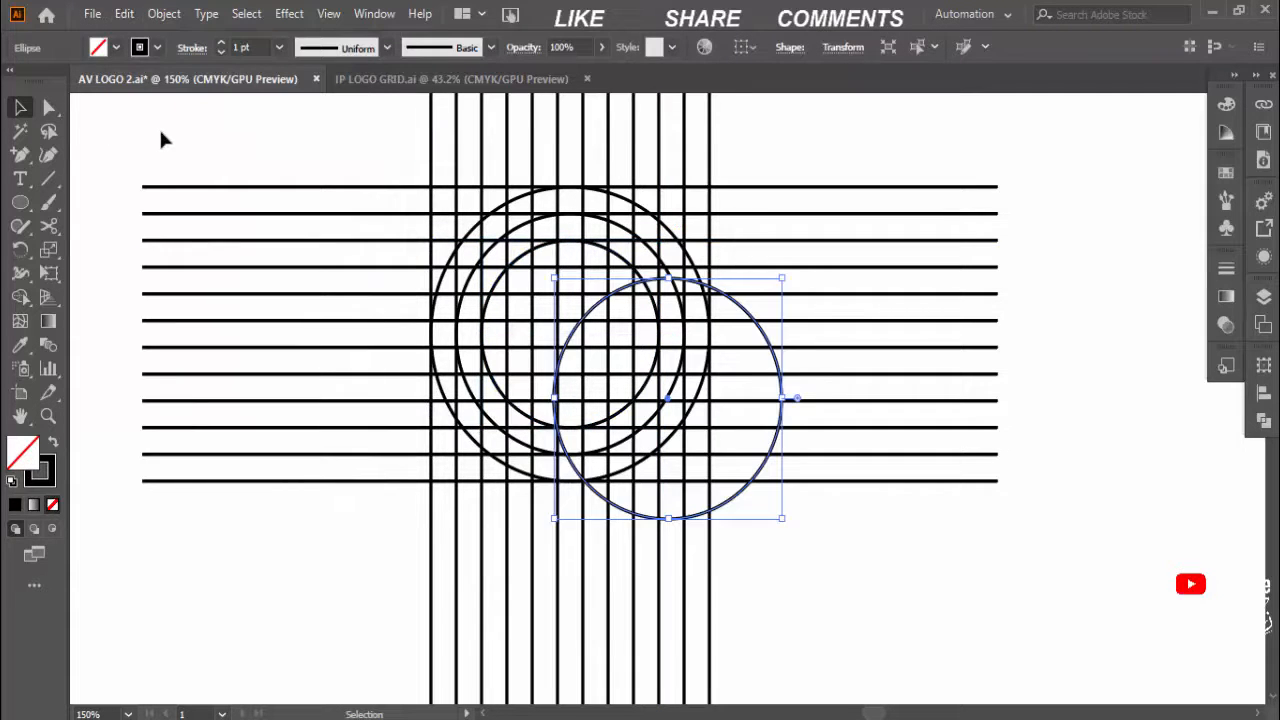
{"action": "key", "text": "a"}
{"action": "key", "text": "ctrl+z"}
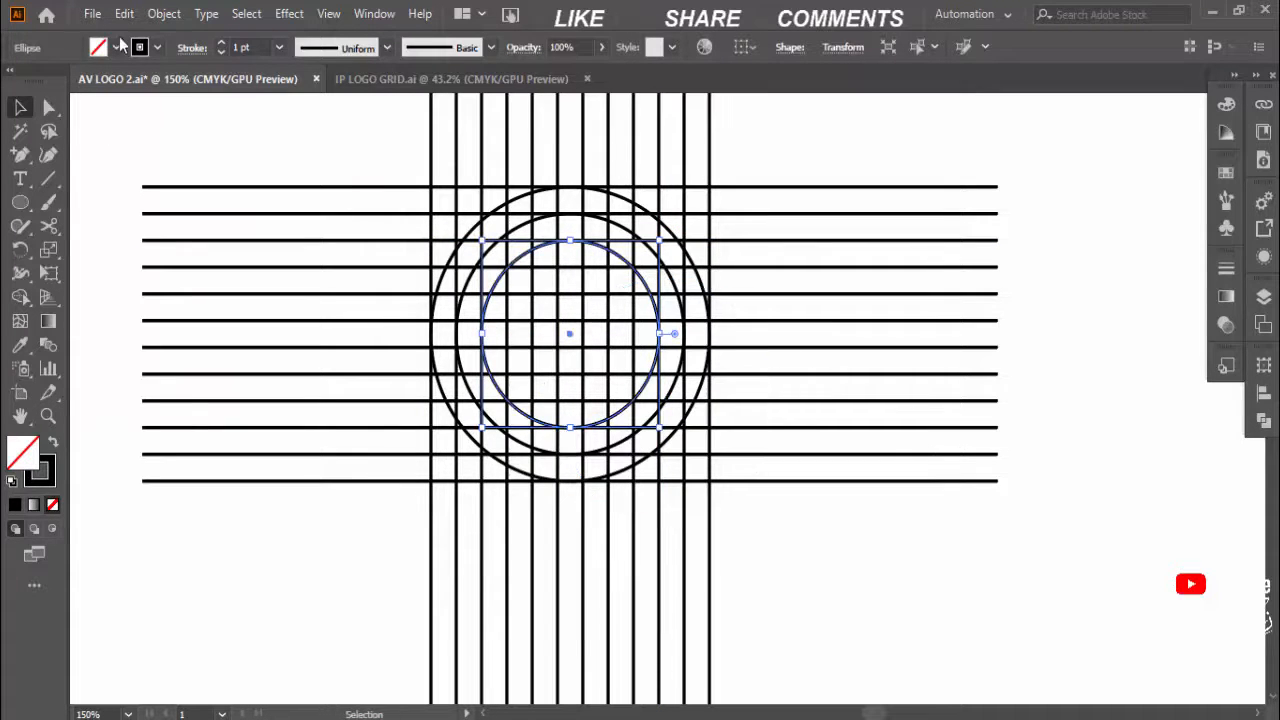
Step: Copy the third circle in place and scale the copy one more grid line inward as the fourth concentric circle
{"action": "left_click", "coordinate": [124, 14]}
{"action": "left_click", "coordinate": [155, 108]}
{"action": "left_click", "coordinate": [124, 14]}
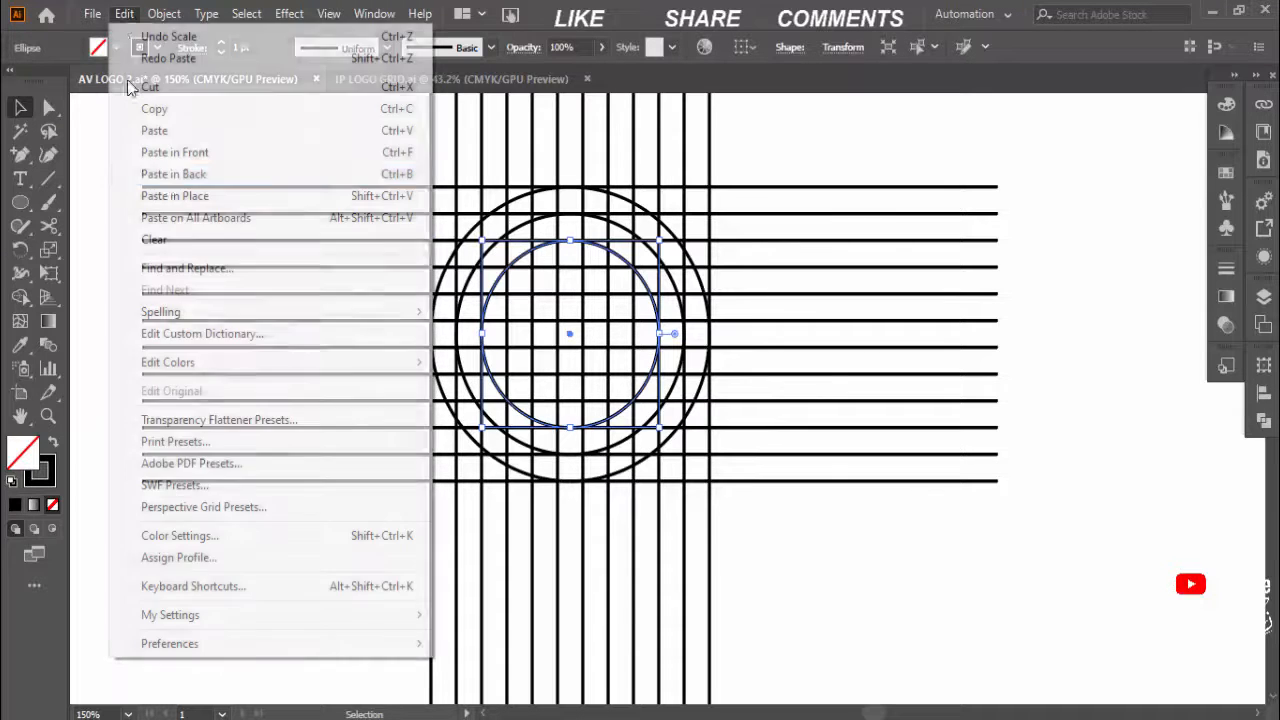
{"action": "left_click", "coordinate": [175, 196]}
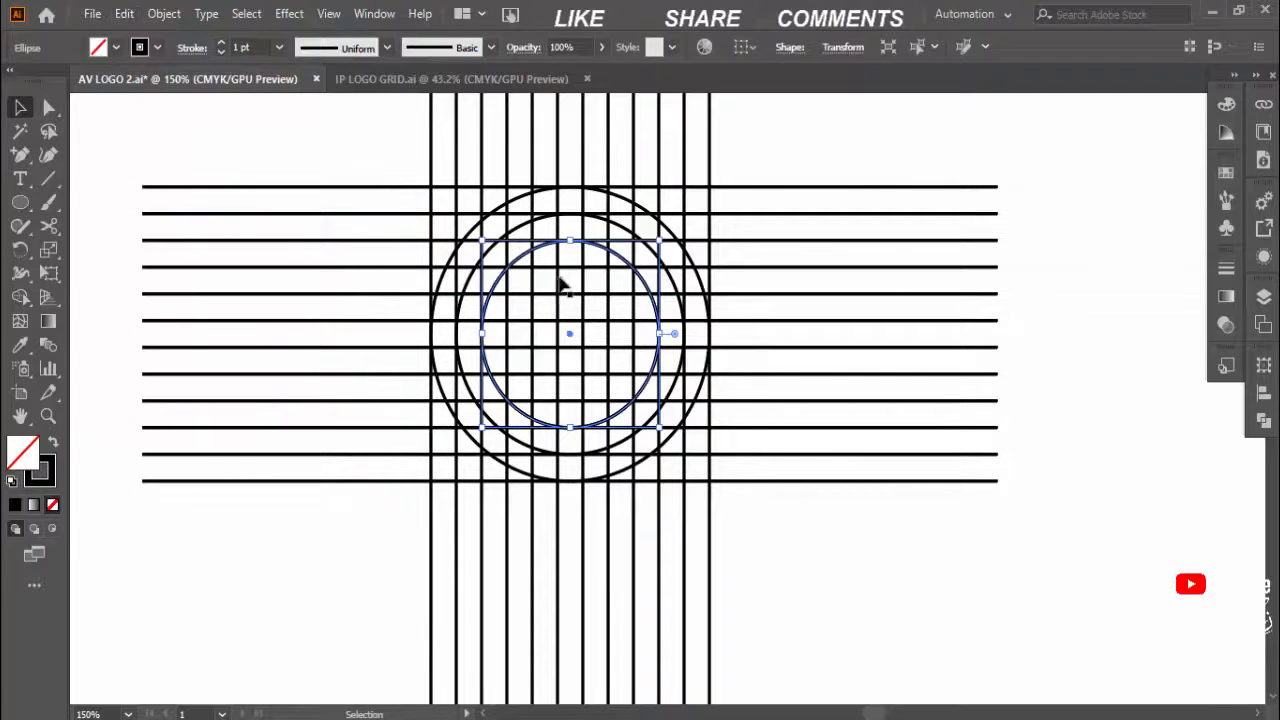
{"action": "left_click_drag", "start_coordinate": [654, 247], "coordinate": [633, 267]}
{"action": "left_click", "coordinate": [838, 561]}
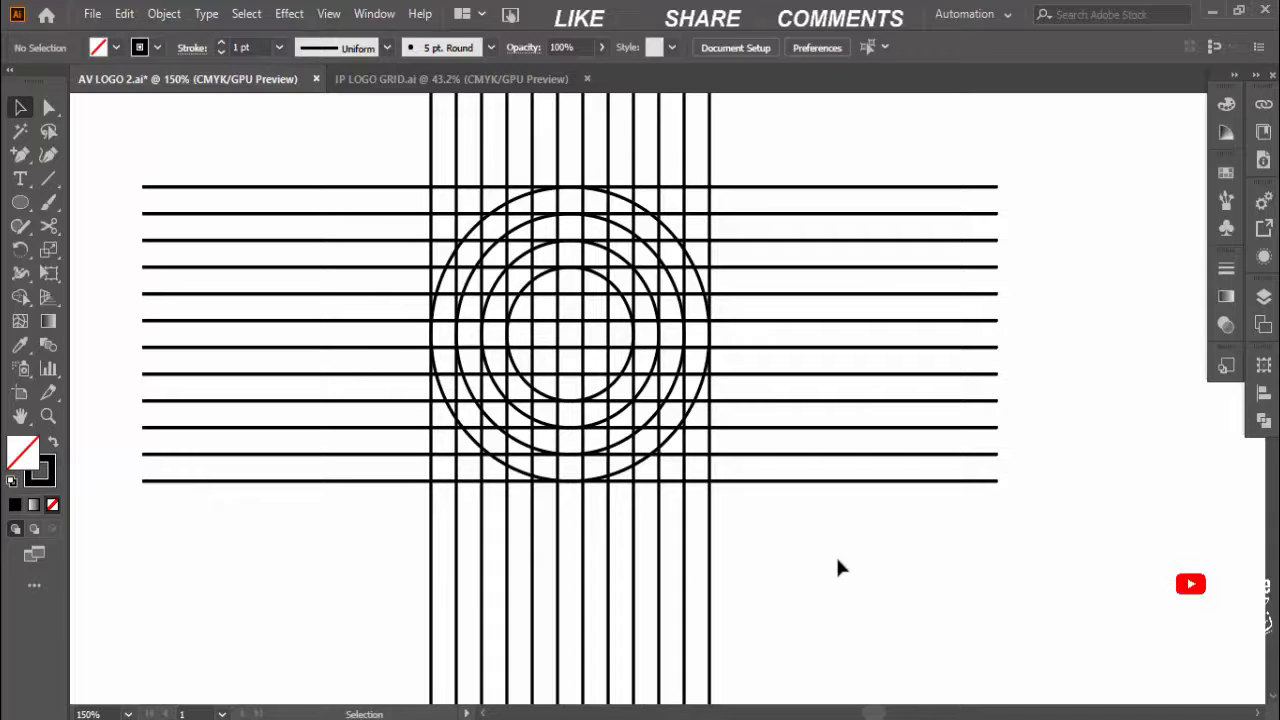
Step: Set the stroke weight of all grid lines and circles to 0.1 pt
{"action": "key", "text": "ctrl+a"}
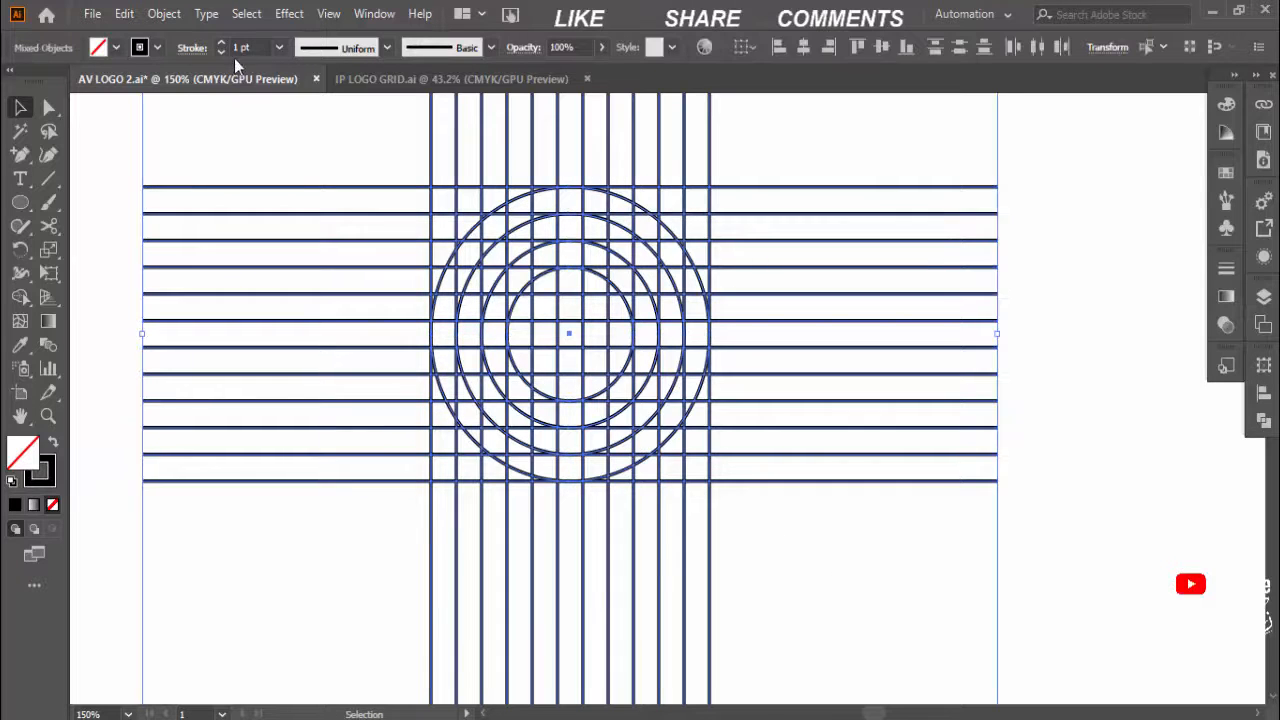
{"action": "left_click", "coordinate": [242, 47]}
{"action": "type", "text": "0.1"}
{"action": "key", "text": "Return"}
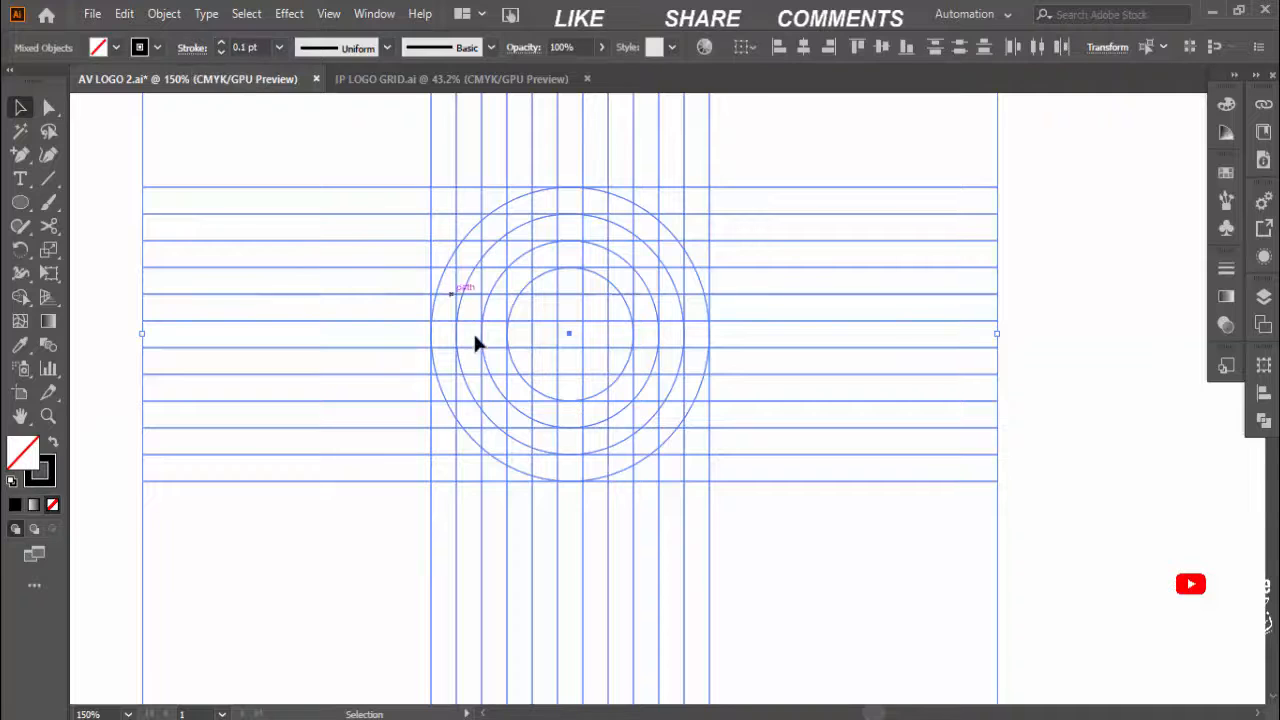
Step: Set the fill to black and merge grid cells with Shape Builder into two concentric curved bands with straight legs on the circles' left half
{"action": "left_click", "coordinate": [20, 296]}
{"action": "left_click", "coordinate": [116, 47]}
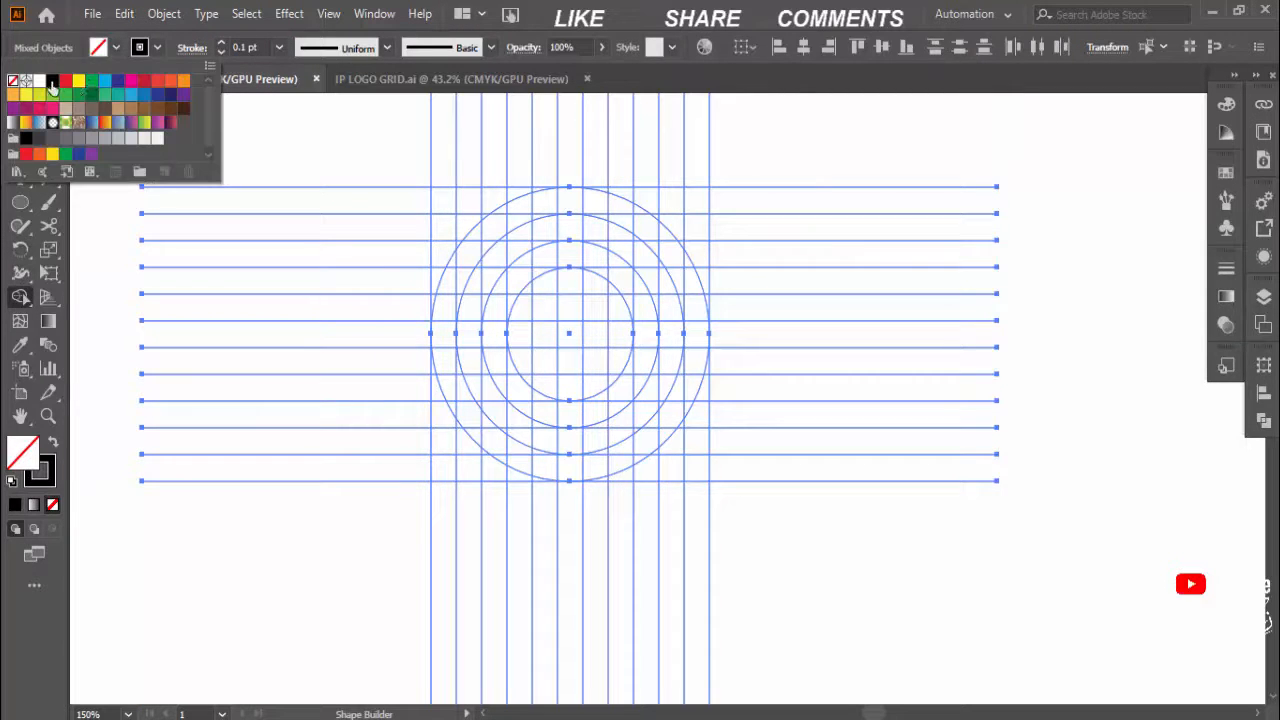
{"action": "left_click", "coordinate": [52, 81]}
{"action": "mouse_move", "coordinate": [447, 480]}
{"action": "left_mouse_down"}
{"action": "mouse_move", "coordinate": [445, 310]}
{"action": "mouse_move", "coordinate": [466, 251]}
{"action": "mouse_move", "coordinate": [499, 214]}
{"action": "mouse_move", "coordinate": [538, 206]}
{"action": "left_mouse_up"}
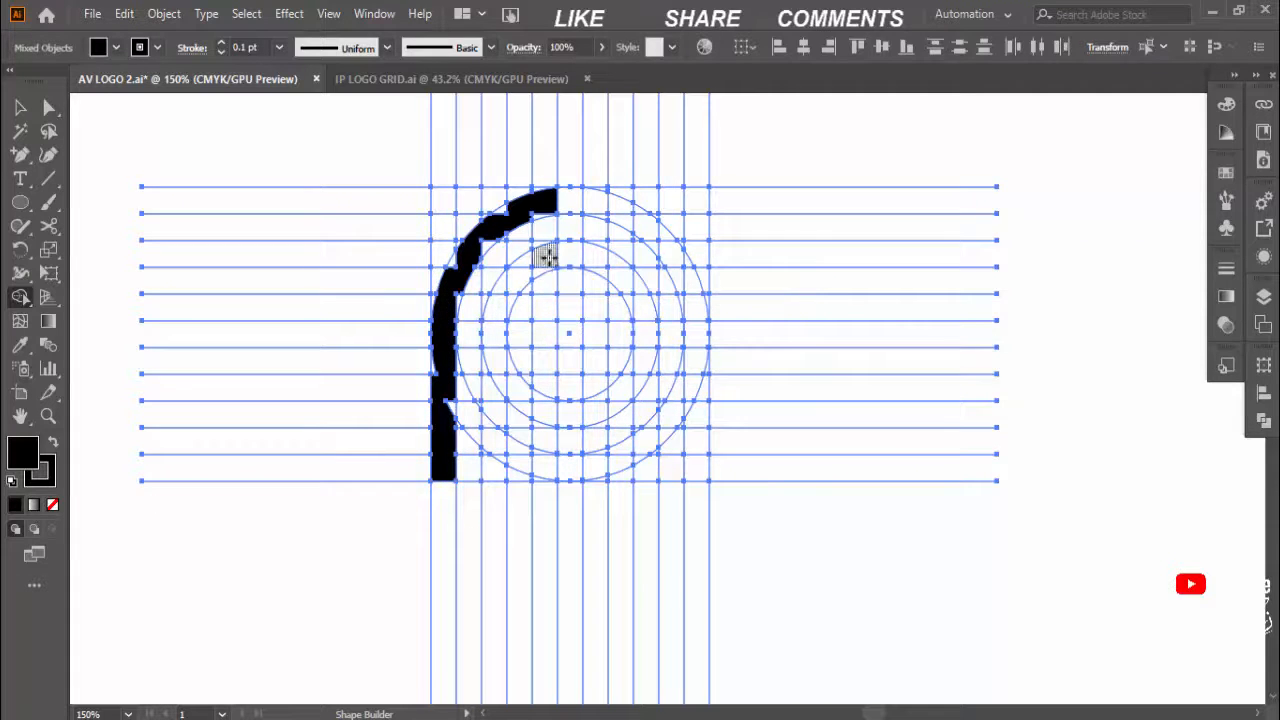
{"action": "left_click_drag", "start_coordinate": [500, 312], "coordinate": [493, 480]}
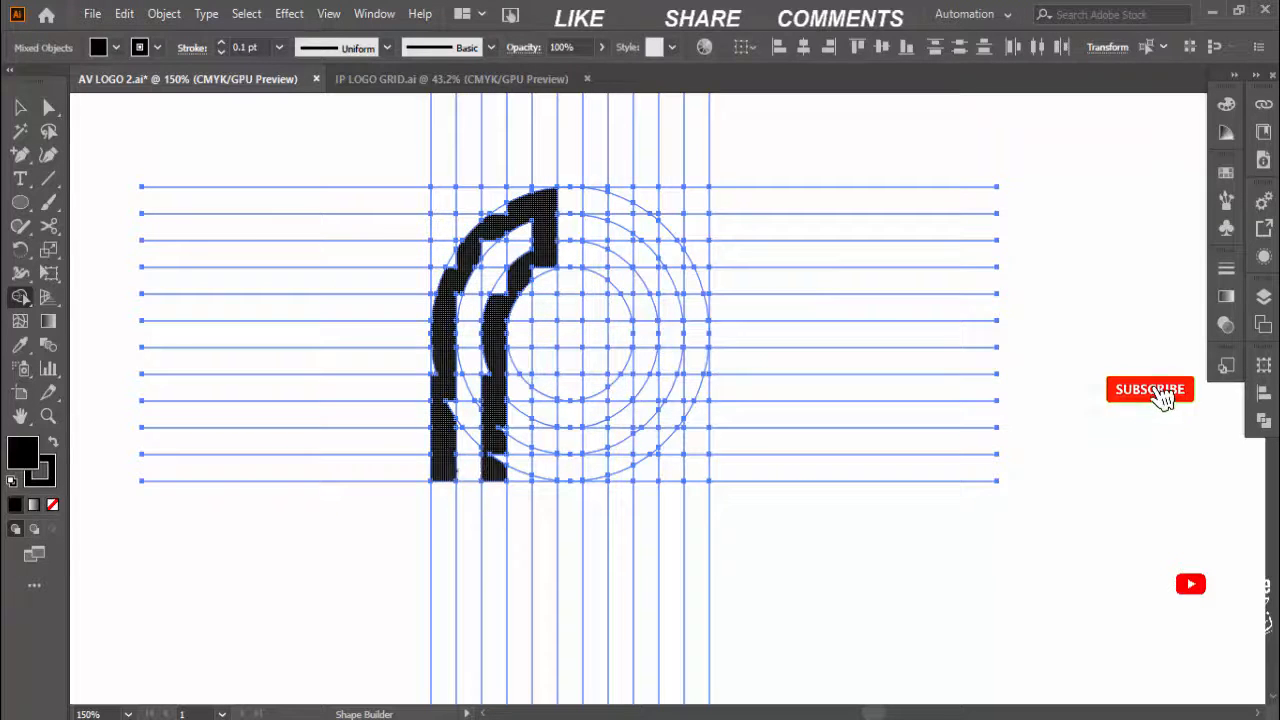
Step: Join the two bands' lower ends with Shape Builder and fill the missing slivers along the outer curve
{"action": "left_click_drag", "start_coordinate": [441, 469], "coordinate": [493, 469]}
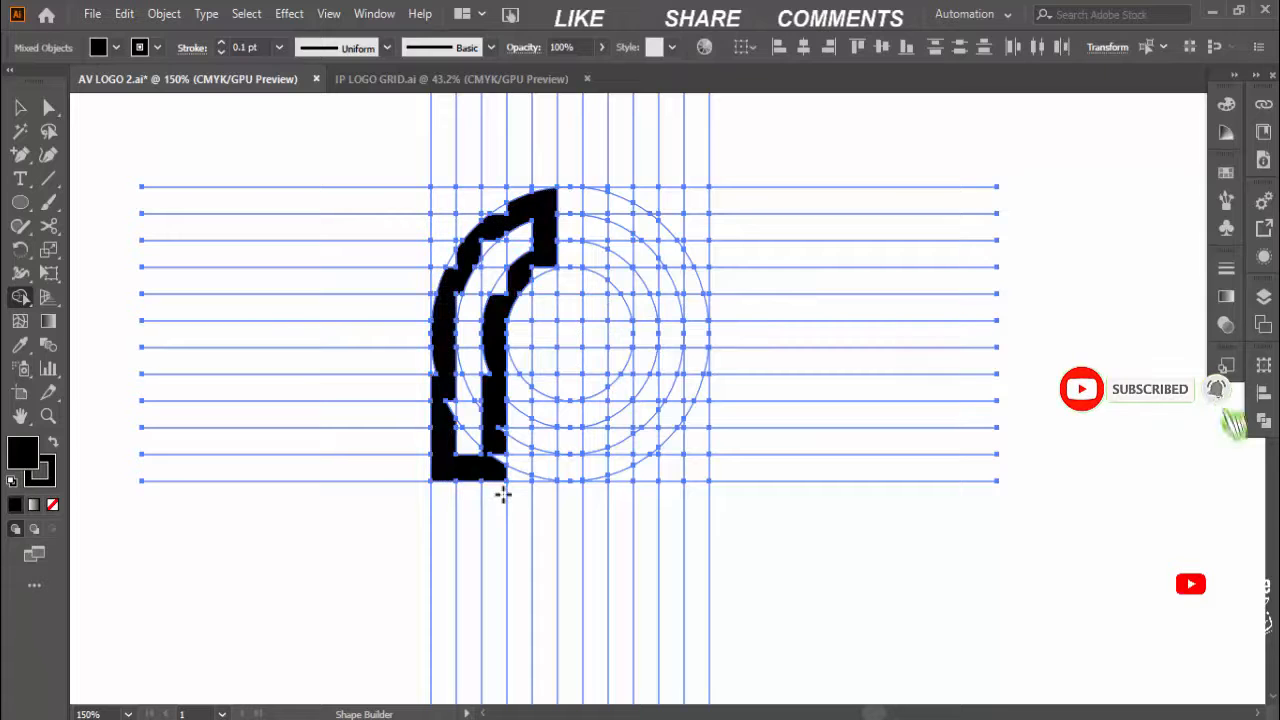
{"action": "key", "text": "ctrl+plus"}
{"action": "key", "text": "ctrl+plus"}
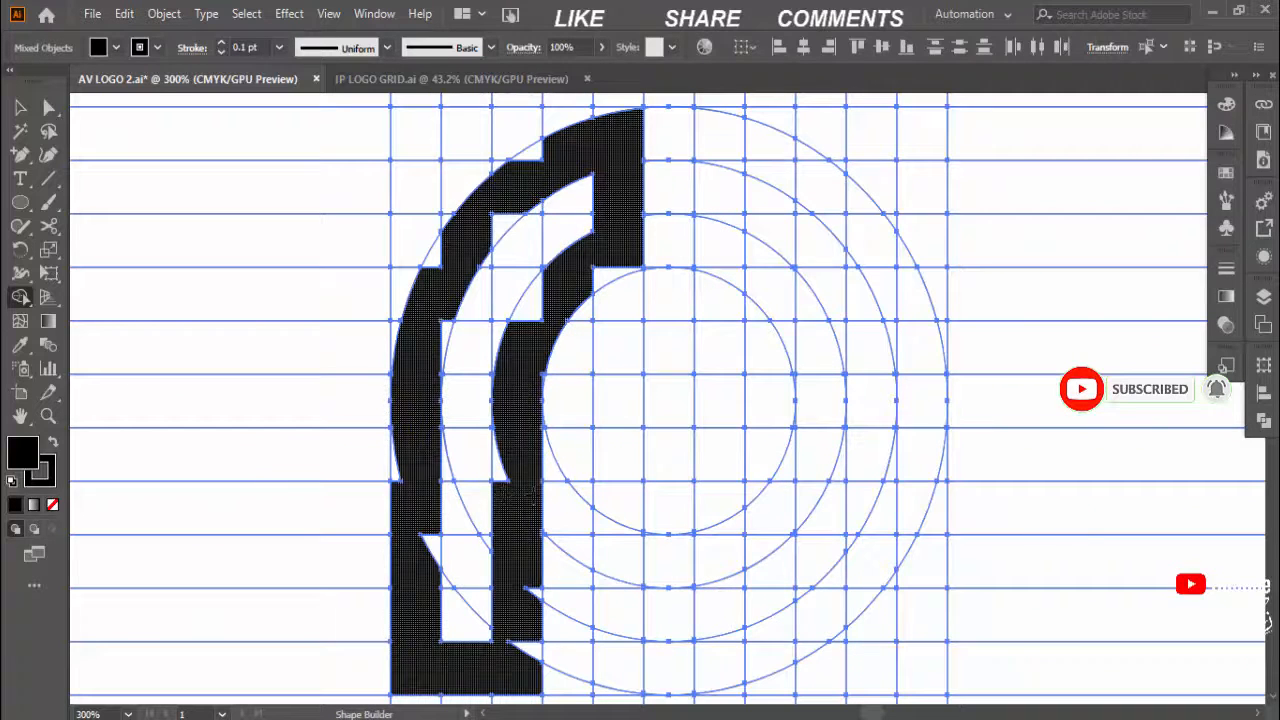
{"action": "left_click_drag", "start_coordinate": [458, 264], "coordinate": [432, 256]}
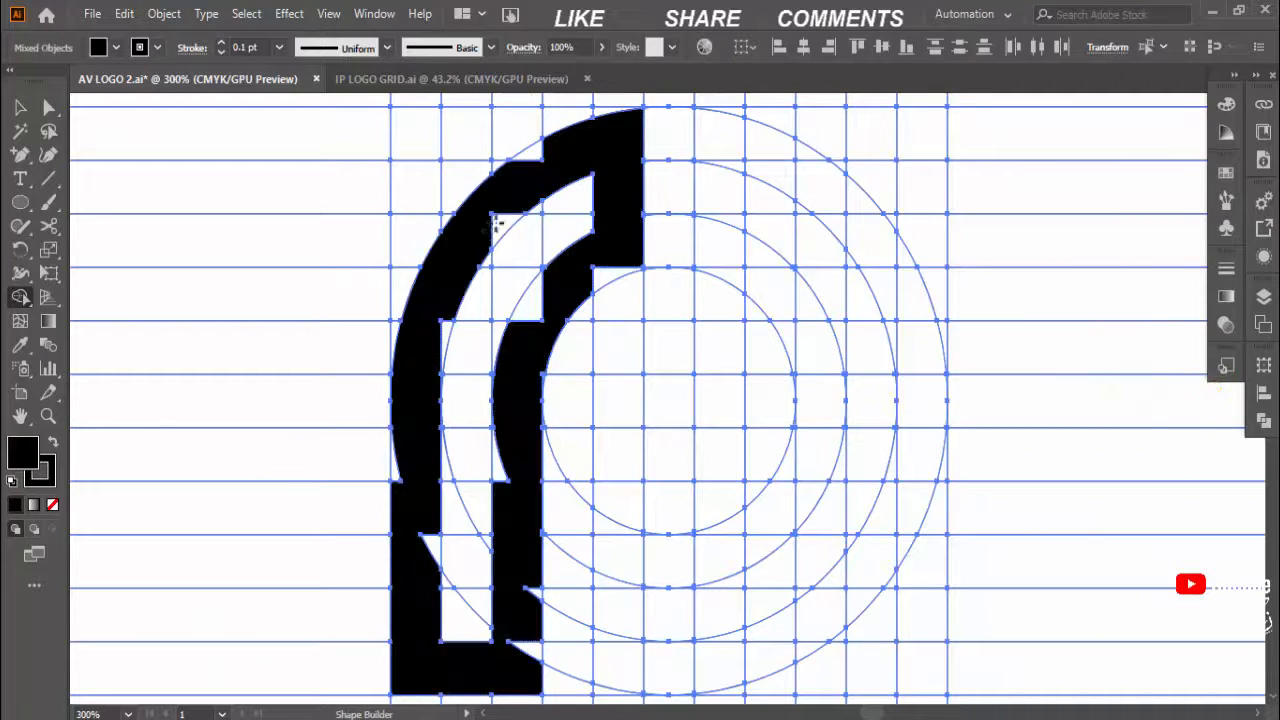
{"action": "left_click", "coordinate": [527, 150]}
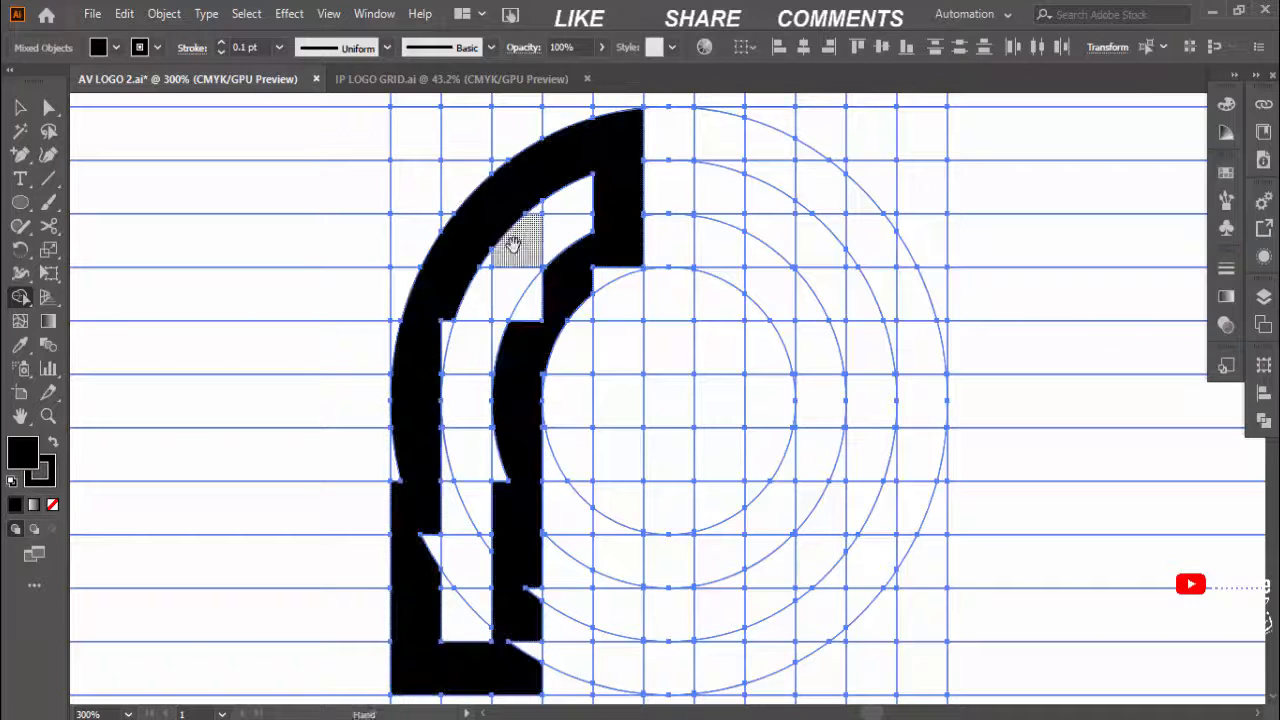
{"action": "left_click_drag", "start_coordinate": [624, 255], "coordinate": [616, 276]}
Step: Merge the leftover notches along both straight legs and around the bottom bar into the black shape
{"action": "left_click_drag", "start_coordinate": [540, 340], "coordinate": [554, 229]}
{"action": "mouse_move", "coordinate": [538, 376]}
{"action": "left_mouse_down"}
{"action": "mouse_move", "coordinate": [518, 388]}
{"action": "mouse_move", "coordinate": [541, 273]}
{"action": "left_mouse_up"}
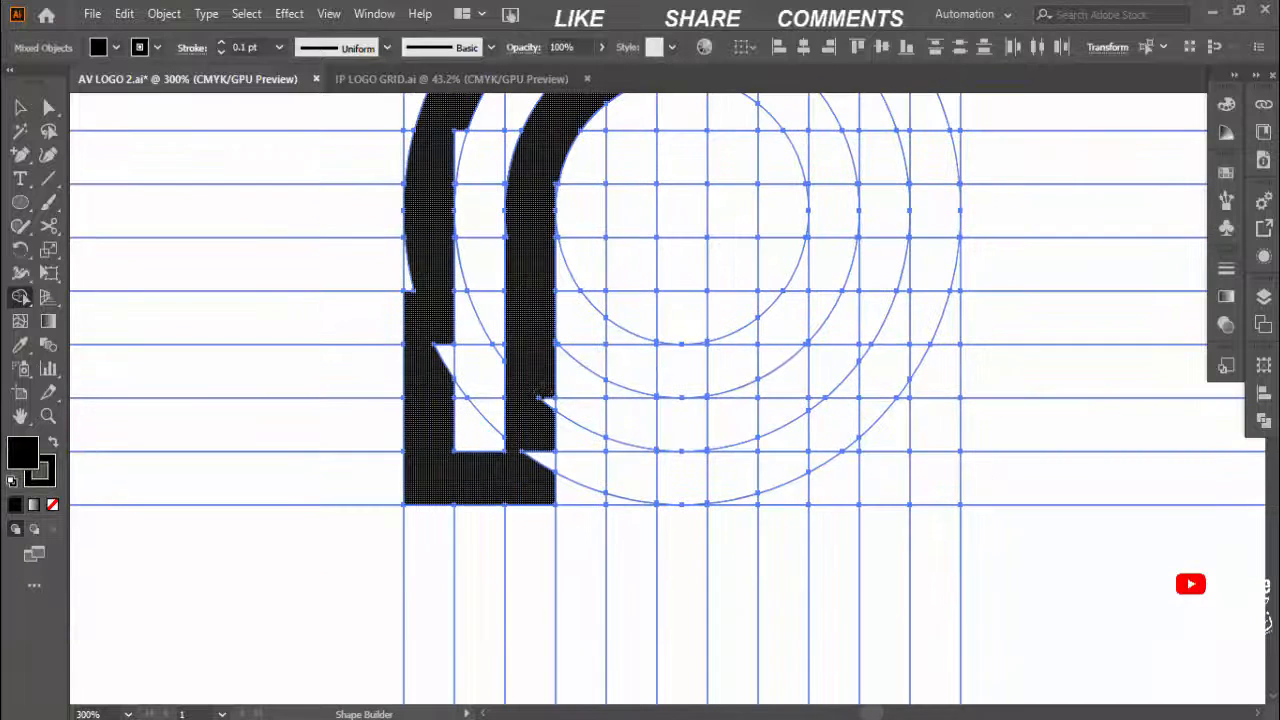
{"action": "left_click_drag", "start_coordinate": [554, 487], "coordinate": [553, 486]}
{"action": "left_click_drag", "start_coordinate": [488, 417], "coordinate": [580, 440]}
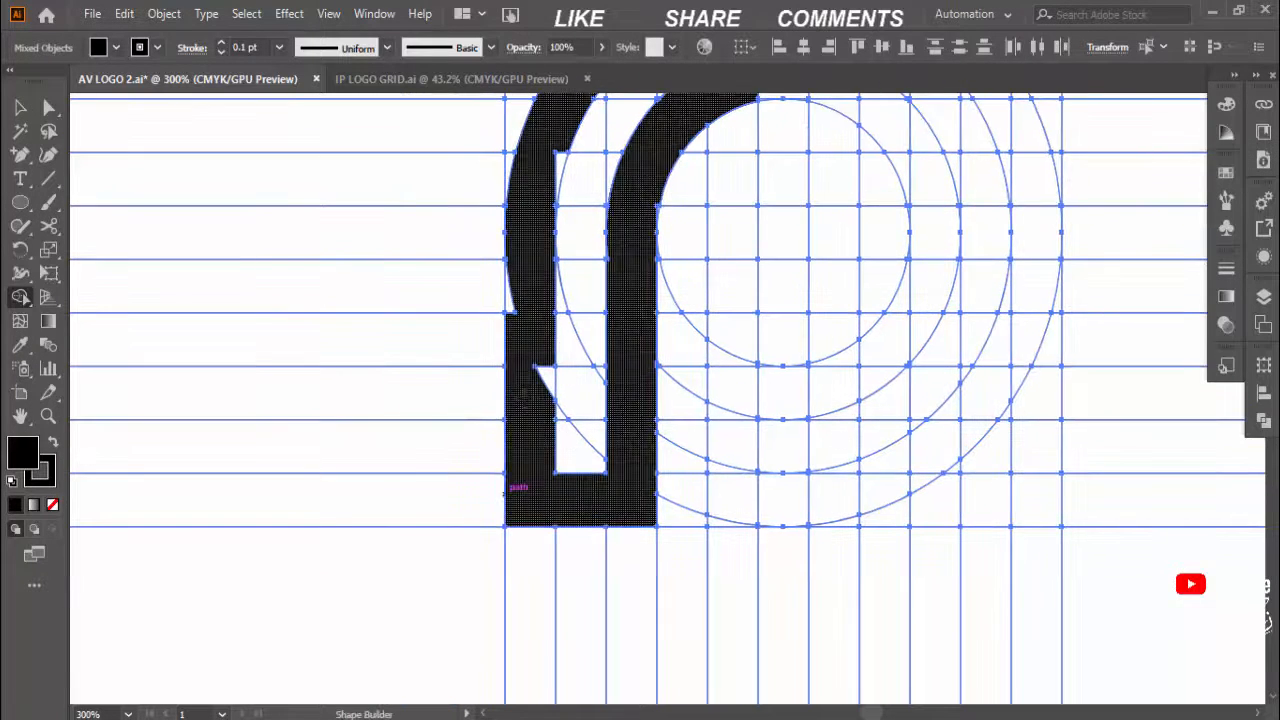
{"action": "mouse_move", "coordinate": [557, 354]}
{"action": "left_mouse_down"}
{"action": "mouse_move", "coordinate": [530, 347]}
{"action": "mouse_move", "coordinate": [545, 374]}
{"action": "left_mouse_up"}
{"action": "key", "text": "ctrl+z"}
{"action": "left_click_drag", "start_coordinate": [522, 325], "coordinate": [538, 378]}
{"action": "mouse_move", "coordinate": [546, 273]}
{"action": "left_mouse_down"}
{"action": "mouse_move", "coordinate": [557, 252]}
{"action": "mouse_move", "coordinate": [543, 239]}
{"action": "mouse_move", "coordinate": [737, 246]}
{"action": "left_mouse_up"}
Step: Merge the tiny remaining slivers along the edges of the curved bands into the black shape
{"action": "key", "text": "ctrl+plus"}
{"action": "key", "text": "ctrl+plus"}
{"action": "key", "text": "ctrl+plus"}
{"action": "left_click_drag", "start_coordinate": [548, 352], "coordinate": [602, 274]}
{"action": "key", "text": "ctrl+plus"}
{"action": "key", "text": "ctrl+plus"}
{"action": "mouse_move", "coordinate": [345, 407]}
{"action": "left_mouse_down"}
{"action": "mouse_move", "coordinate": [806, 431]}
{"action": "mouse_move", "coordinate": [994, 342]}
{"action": "left_mouse_up"}
{"action": "left_click_drag", "start_coordinate": [379, 470], "coordinate": [393, 448]}
{"action": "left_click_drag", "start_coordinate": [640, 190], "coordinate": [525, 570]}
{"action": "left_click_drag", "start_coordinate": [649, 152], "coordinate": [526, 517]}
{"action": "left_click_drag", "start_coordinate": [285, 172], "coordinate": [519, 408]}
{"action": "left_click_drag", "start_coordinate": [300, 605], "coordinate": [811, 190]}
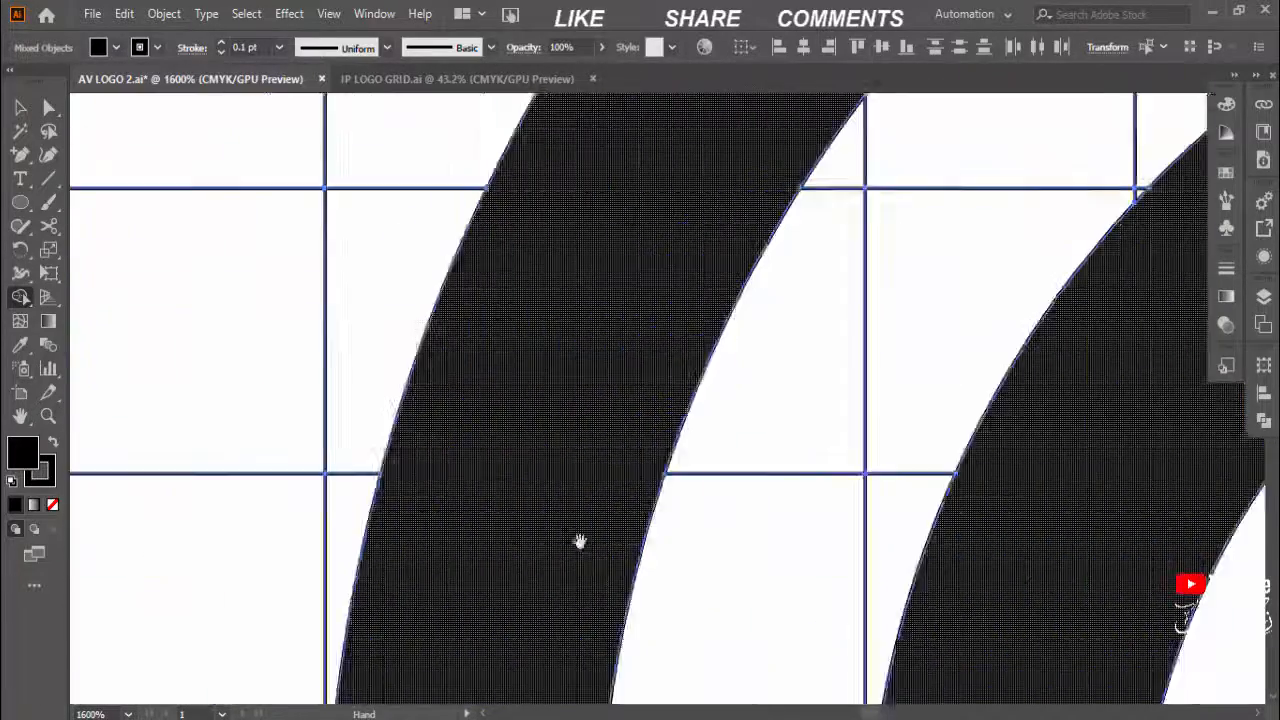
{"action": "left_click_drag", "start_coordinate": [580, 540], "coordinate": [631, 251]}
{"action": "left_click_drag", "start_coordinate": [371, 485], "coordinate": [388, 460]}
{"action": "left_click_drag", "start_coordinate": [648, 190], "coordinate": [585, 309]}
Step: Move the black shape off the construction grid and delete all the grid lines and circles
{"action": "key", "text": "ctrl+minus"}
{"action": "key", "text": "ctrl+minus"}
{"action": "key", "text": "ctrl+minus"}
{"action": "key", "text": "ctrl+minus"}
{"action": "key", "text": "ctrl+minus"}
{"action": "key", "text": "ctrl+minus"}
{"action": "key", "text": "ctrl+minus"}
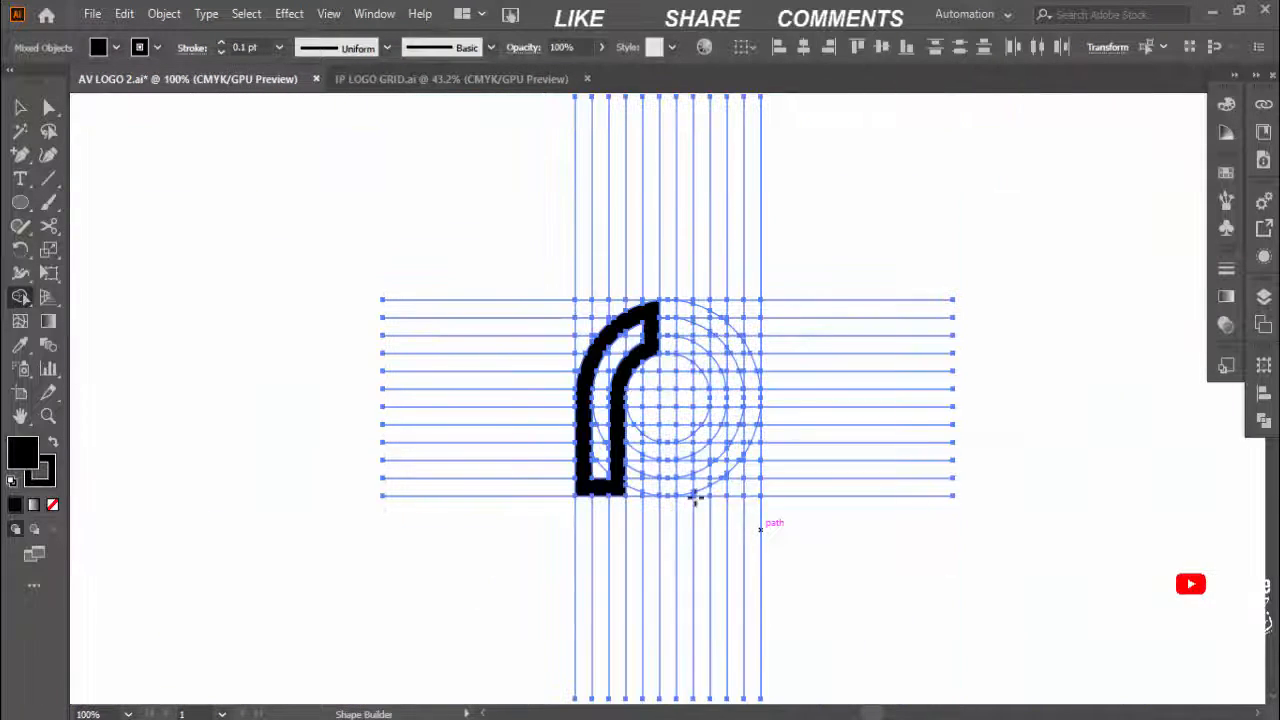
{"action": "left_click", "coordinate": [19, 112]}
{"action": "left_click", "coordinate": [717, 348]}
{"action": "left_click", "coordinate": [653, 344]}
{"action": "left_click_drag", "start_coordinate": [653, 344], "coordinate": [191, 246]}
{"action": "left_click_drag", "start_coordinate": [310, 185], "coordinate": [1068, 628]}
{"action": "key", "text": "Delete"}
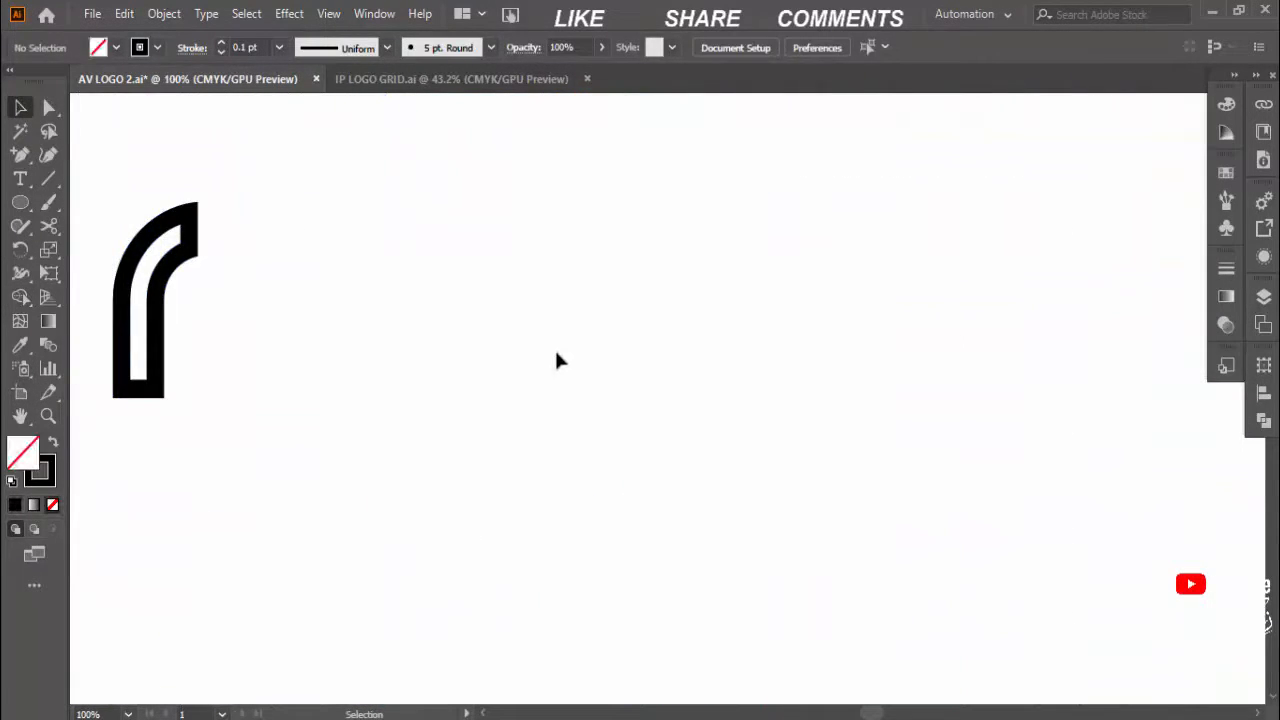
Step: Move the black shape toward the middle of the canvas and duplicate it just to the right of the original
{"action": "left_click_drag", "start_coordinate": [556, 350], "coordinate": [844, 353]}
{"action": "left_click_drag", "start_coordinate": [443, 315], "coordinate": [679, 395]}
{"action": "left_click_drag", "start_coordinate": [892, 442], "coordinate": [676, 393]}
{"action": "left_click_drag", "start_coordinate": [447, 347], "coordinate": [576, 347]}
Step: Create a reflected copy of the duplicated shape across the horizontal axis
{"action": "right_click", "coordinate": [591, 349]}
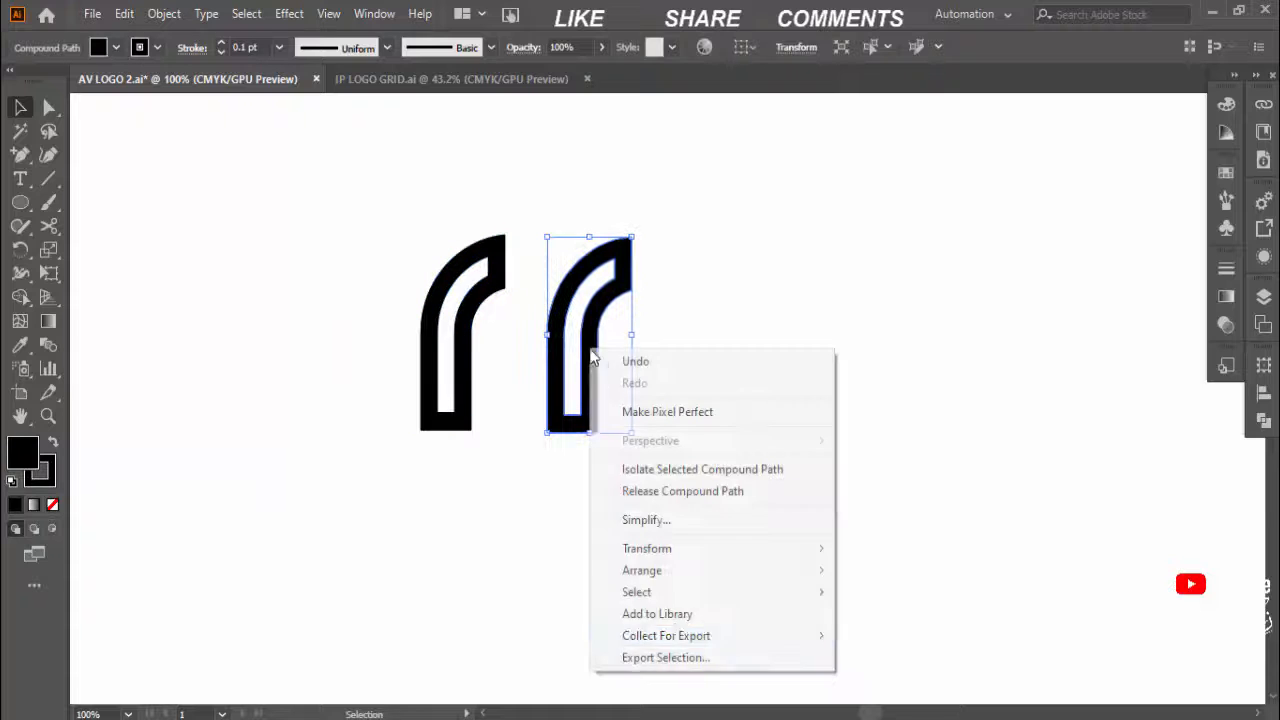
{"action": "mouse_move", "coordinate": [640, 546]}
{"action": "left_click", "coordinate": [897, 620]}
{"action": "left_click", "coordinate": [957, 297]}
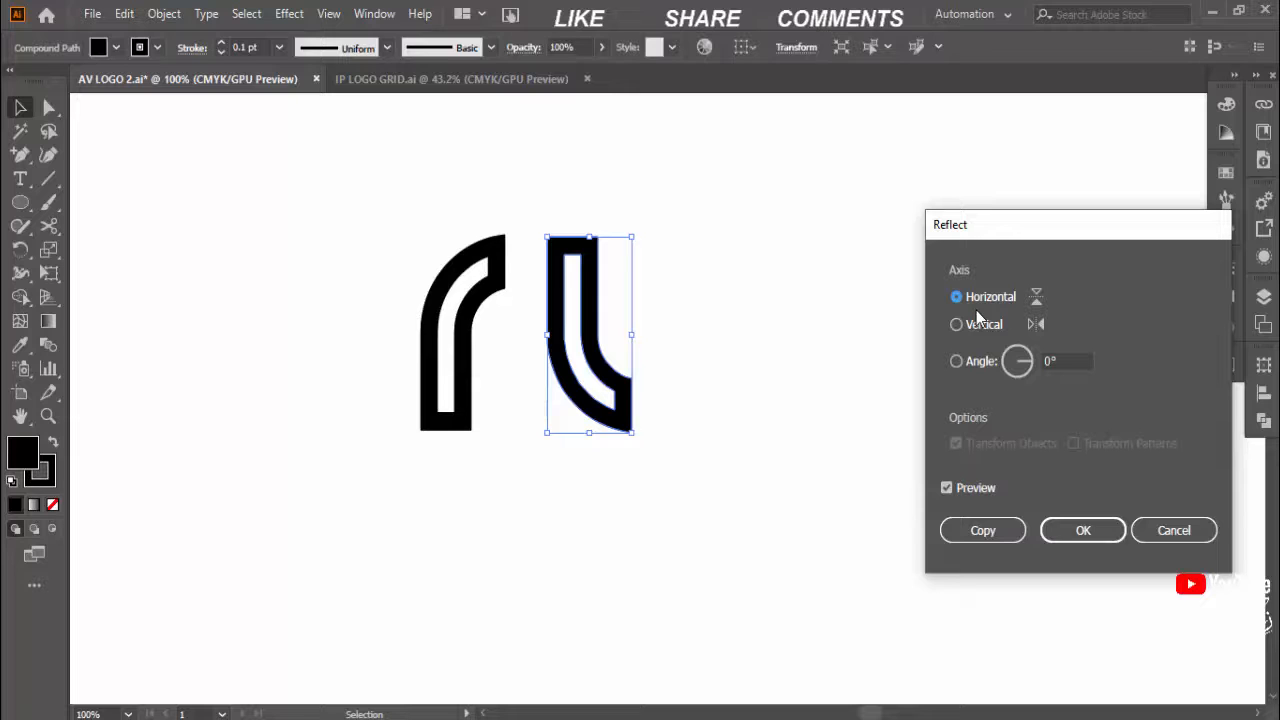
{"action": "left_click", "coordinate": [983, 530]}
Step: Try different positions for the reflected copy against the original shape, ending beside its lower right
{"action": "left_click_drag", "start_coordinate": [600, 380], "coordinate": [466, 358]}
{"action": "left_click", "coordinate": [670, 408]}
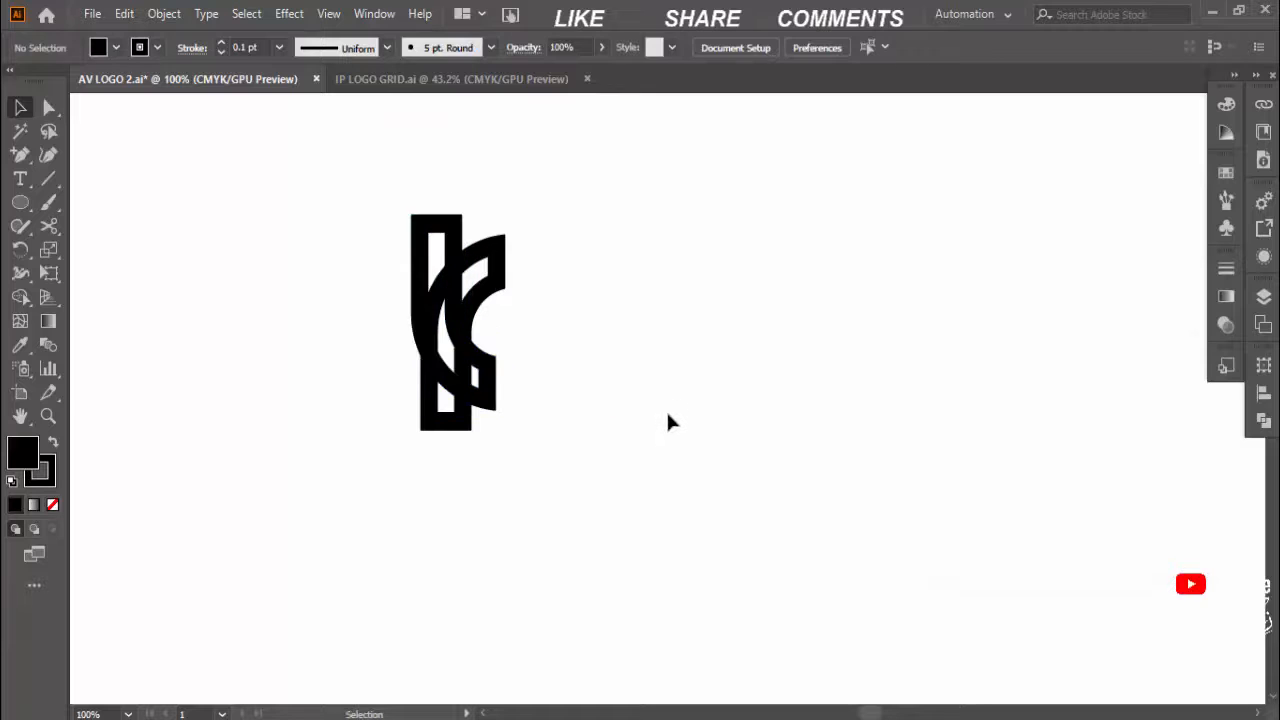
{"action": "key", "text": "ctrl+z"}
{"action": "key", "text": "ctrl+z"}
{"action": "key", "text": "a"}
{"action": "left_click_drag", "start_coordinate": [760, 360], "coordinate": [711, 473]}
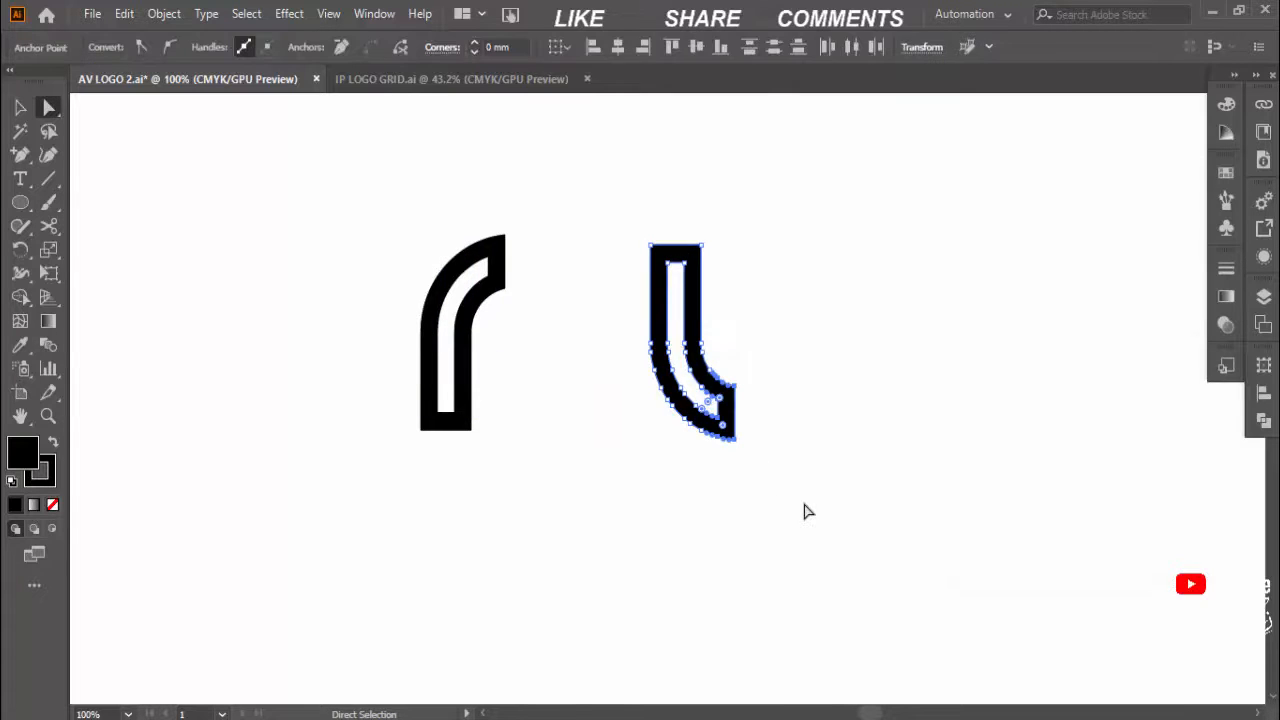
{"action": "key", "text": "ctrl+shift+z"}
{"action": "key", "text": "v"}
{"action": "left_click_drag", "start_coordinate": [478, 381], "coordinate": [549, 484]}
Step: Delete the reflected copy beside the original shape
{"action": "left_click", "coordinate": [690, 425]}
{"action": "left_click", "coordinate": [555, 466]}
{"action": "right_click", "coordinate": [555, 466]}
{"action": "left_click", "coordinate": [544, 414]}
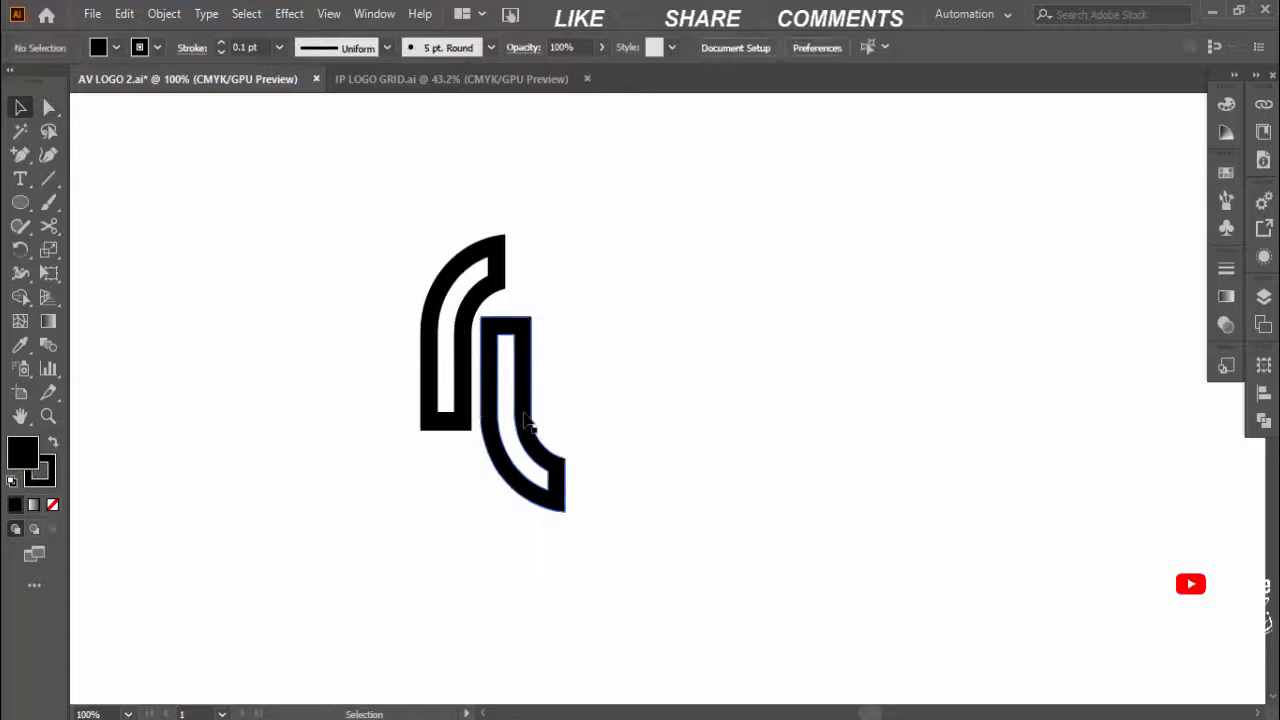
{"action": "left_click", "coordinate": [525, 416]}
{"action": "key", "text": "Delete"}
Step: Undo back to the construction grid with the two separate black bands, before their ends were joined
{"action": "key", "text": "ctrl+z"}
{"action": "key", "text": "ctrl+z"}
{"action": "key", "text": "ctrl+z"}
{"action": "key", "text": "ctrl+z"}
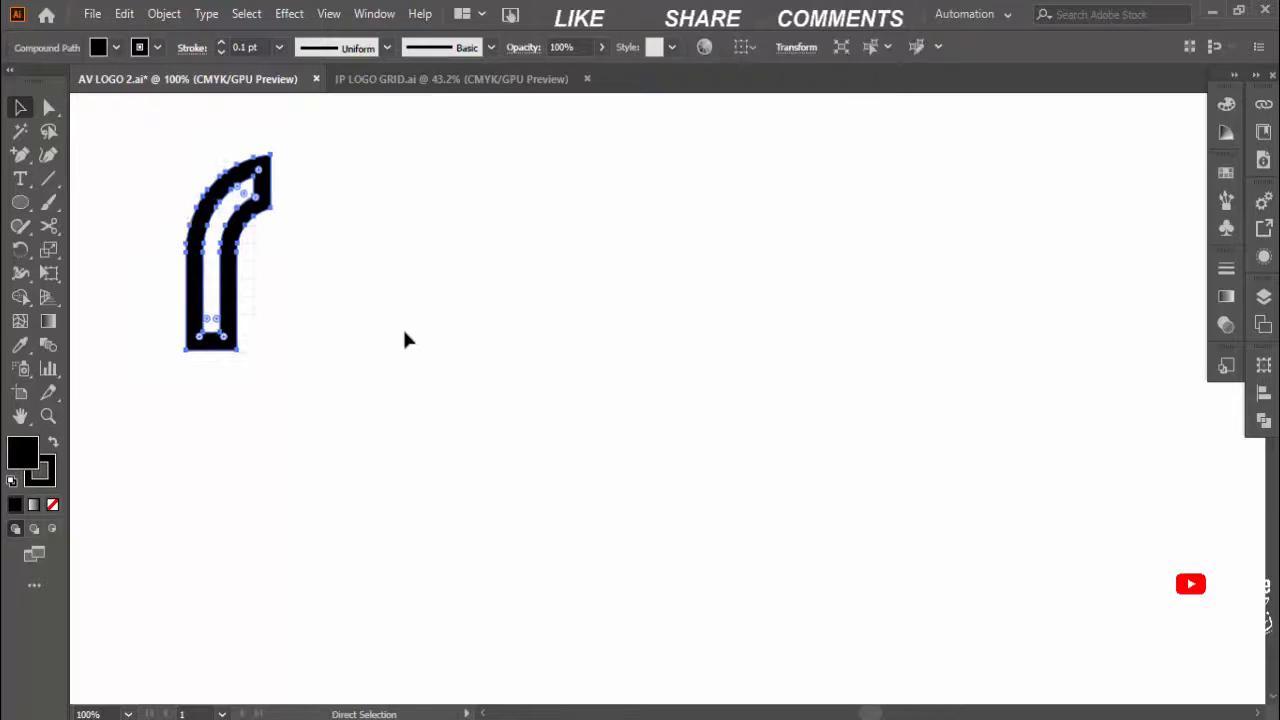
{"action": "key", "text": "ctrl+z"}
{"action": "key", "text": "ctrl+z"}
{"action": "key", "text": "ctrl+z"}
{"action": "key", "text": "ctrl+z"}
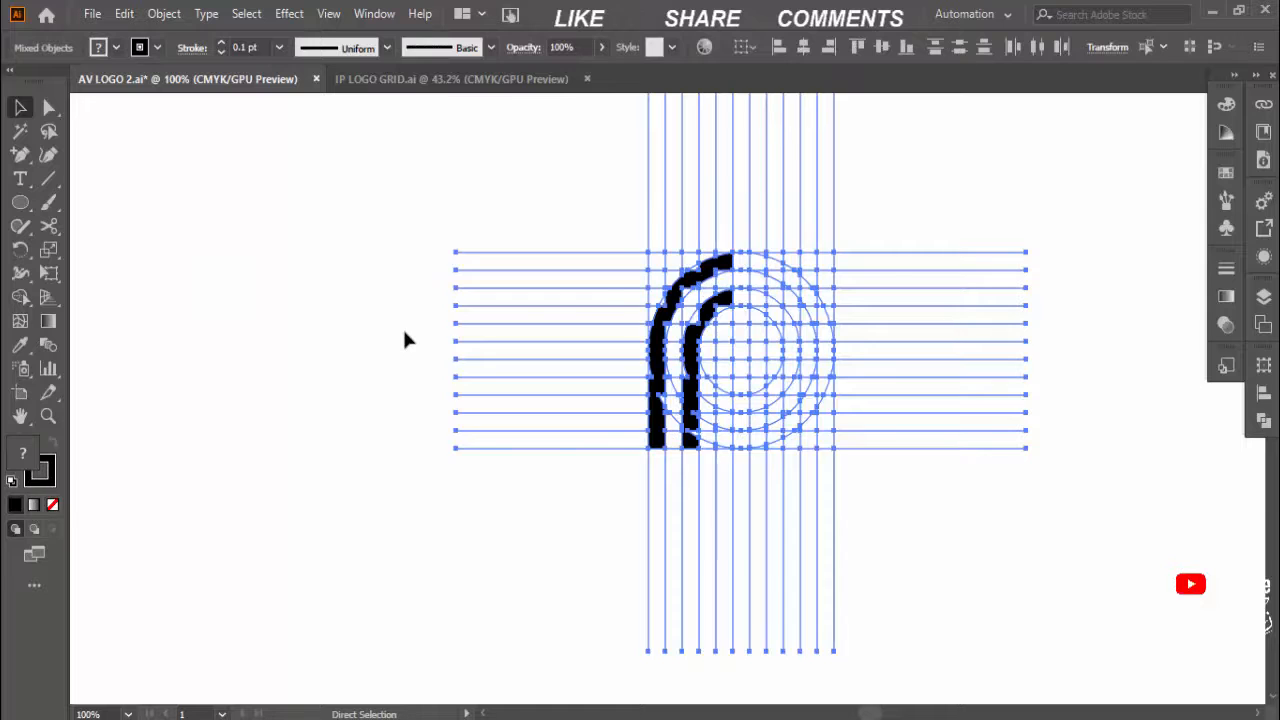
Step: Extend both bands rightward past the circles' centre with Shape Builder, join their ends and fill the slivers along the outer band
{"action": "key", "text": "ctrl+plus"}
{"action": "key", "text": "ctrl+plus"}
{"action": "key", "text": "ctrl+plus"}
{"action": "left_click_drag", "start_coordinate": [704, 266], "coordinate": [661, 336]}
{"action": "left_click", "coordinate": [20, 297]}
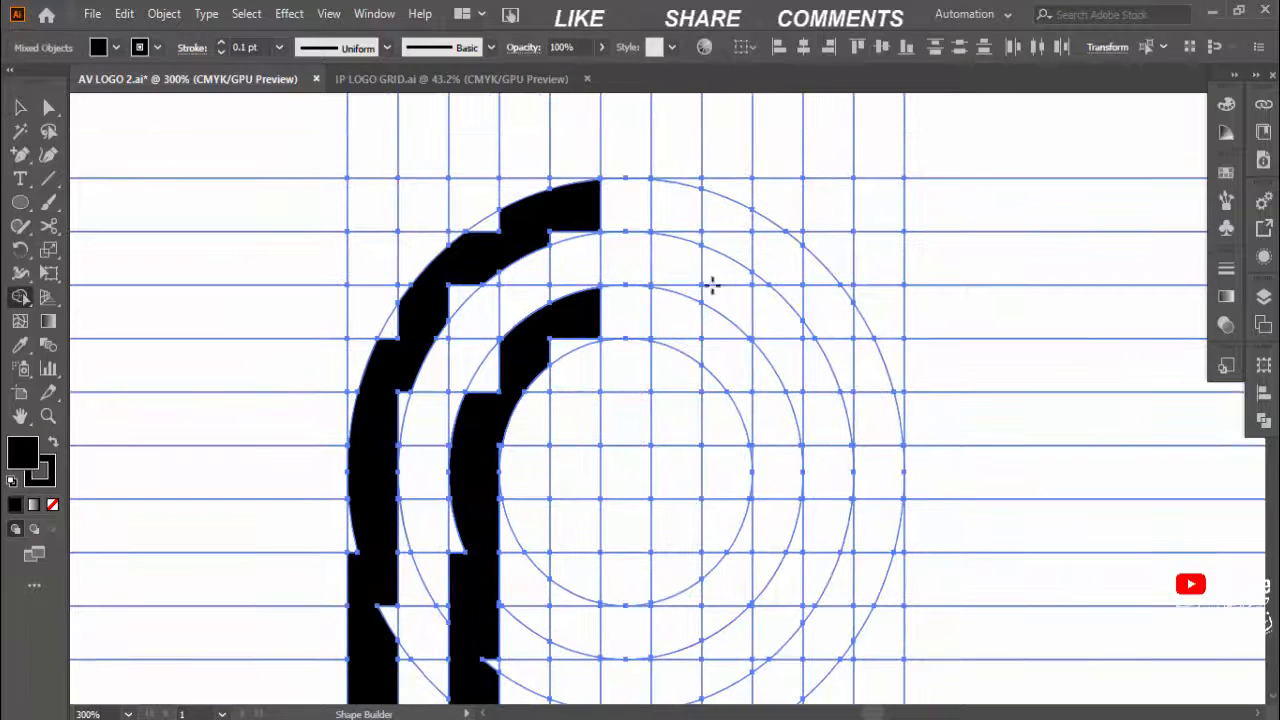
{"action": "left_click_drag", "start_coordinate": [575, 205], "coordinate": [685, 205]}
{"action": "mouse_move", "coordinate": [596, 340]}
{"action": "left_mouse_down"}
{"action": "mouse_move", "coordinate": [691, 306]}
{"action": "mouse_move", "coordinate": [688, 345]}
{"action": "mouse_move", "coordinate": [677, 212]}
{"action": "left_mouse_up"}
{"action": "left_click_drag", "start_coordinate": [515, 222], "coordinate": [488, 224]}
{"action": "left_click_drag", "start_coordinate": [568, 215], "coordinate": [574, 226]}
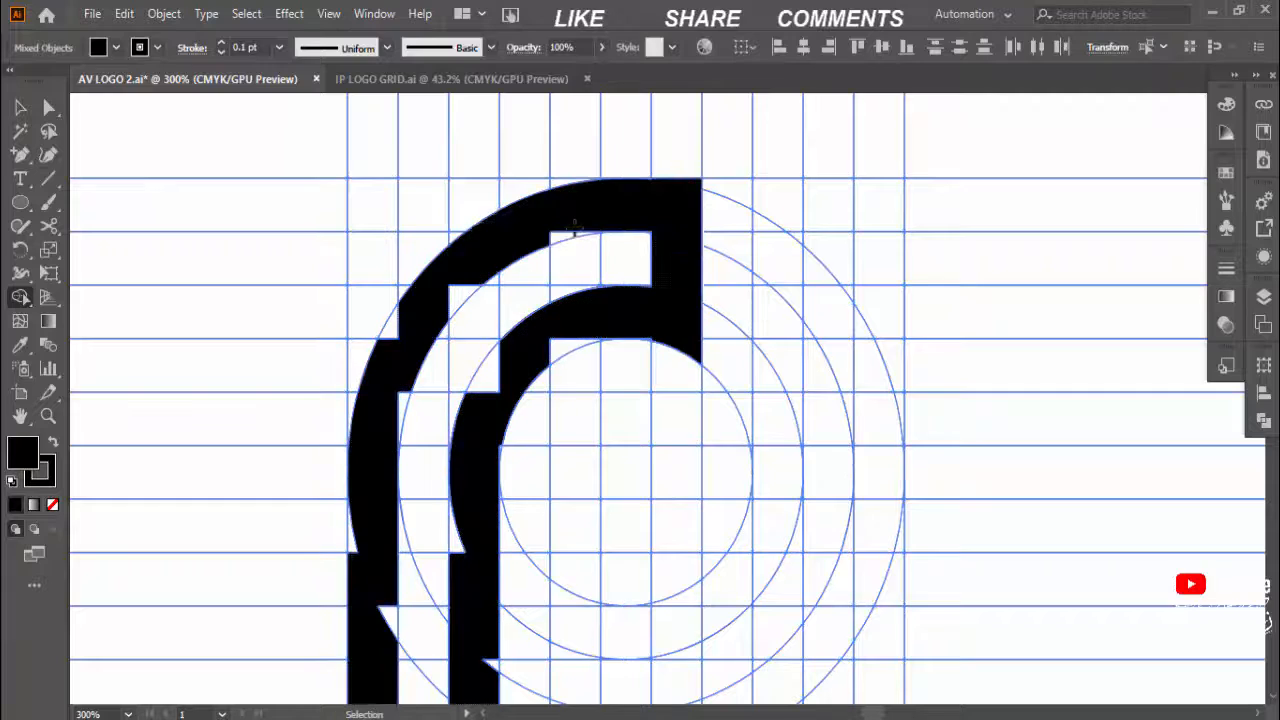
Step: Undo the last merges and rejoin the bands' right ends with a square-cornered cap in the seventh grid column
{"action": "key", "text": "ctrl+z"}
{"action": "key", "text": "ctrl+z"}
{"action": "key", "text": "ctrl+z"}
{"action": "key", "text": "ctrl+z"}
{"action": "left_click_drag", "start_coordinate": [592, 317], "coordinate": [680, 220]}
{"action": "key", "text": "ctrl+="}
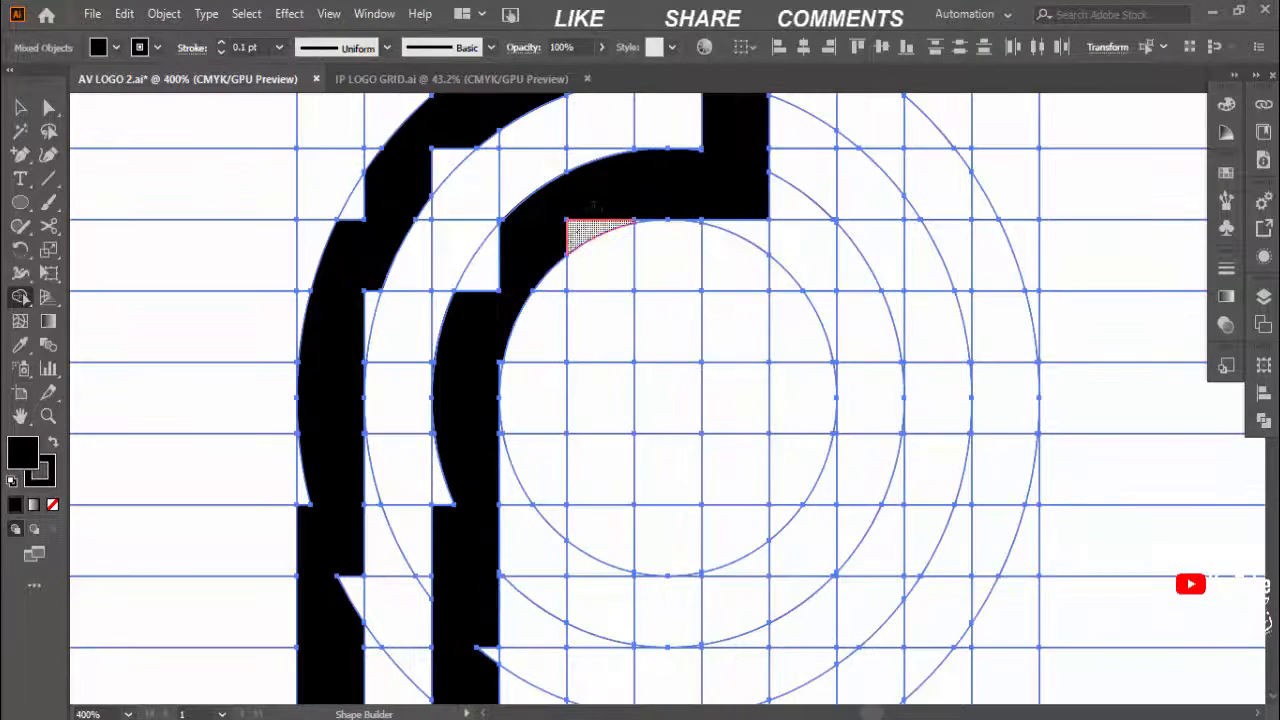
Step: Smooth the stepped edges of both black bands with Shape Builder so they follow the circles and straight grid lines
{"action": "left_click_drag", "start_coordinate": [577, 229], "coordinate": [486, 276]}
{"action": "left_click_drag", "start_coordinate": [500, 480], "coordinate": [571, 306]}
{"action": "left_click_drag", "start_coordinate": [564, 550], "coordinate": [565, 476]}
{"action": "left_click_drag", "start_coordinate": [574, 429], "coordinate": [676, 454]}
{"action": "left_click_drag", "start_coordinate": [476, 335], "coordinate": [503, 338]}
{"action": "key", "text": "ctrl+="}
{"action": "key", "text": "ctrl+="}
{"action": "left_click_drag", "start_coordinate": [880, 150], "coordinate": [523, 449]}
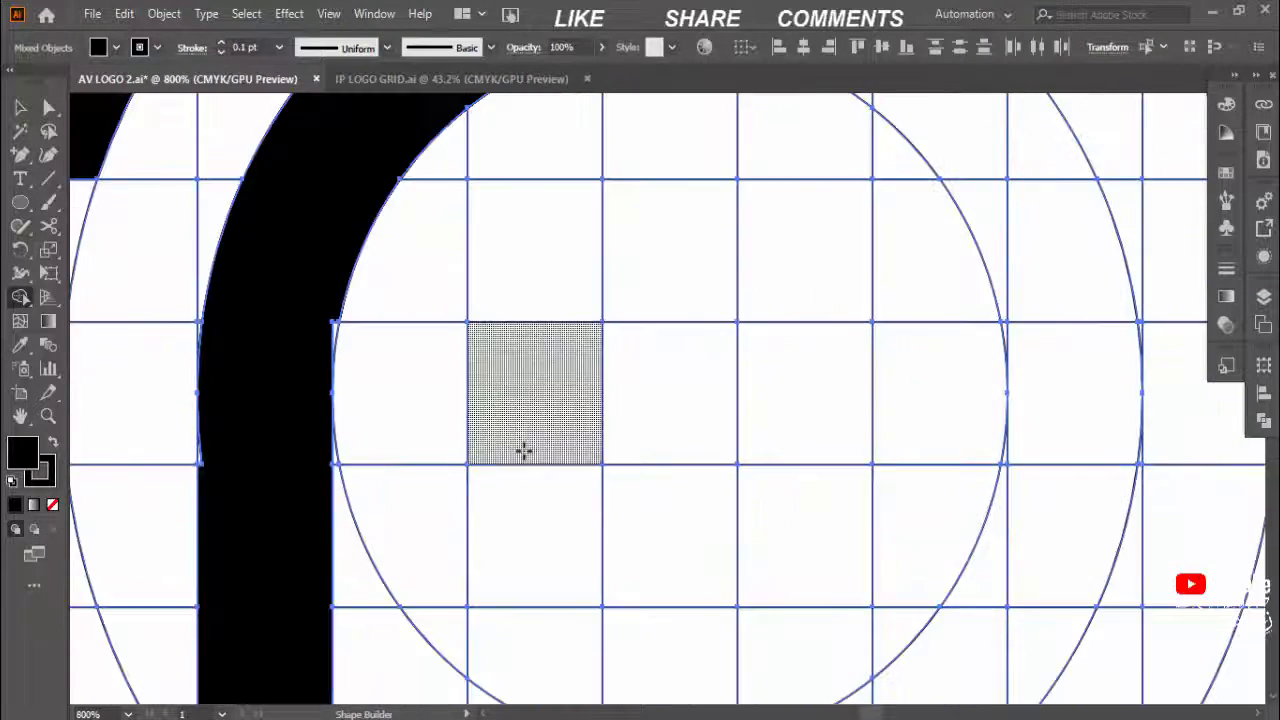
{"action": "mouse_move", "coordinate": [200, 450]}
{"action": "left_mouse_down"}
{"action": "mouse_move", "coordinate": [335, 329]}
{"action": "mouse_move", "coordinate": [336, 340]}
{"action": "left_mouse_up"}
{"action": "left_click_drag", "start_coordinate": [430, 250], "coordinate": [542, 491]}
{"action": "left_click_drag", "start_coordinate": [773, 208], "coordinate": [749, 487]}
{"action": "left_click", "coordinate": [620, 288]}
Step: Merge the thin sliver along the upper edge of the gap between the bands, near the square end cap
{"action": "key", "text": "ctrl+="}
{"action": "key", "text": "ctrl+="}
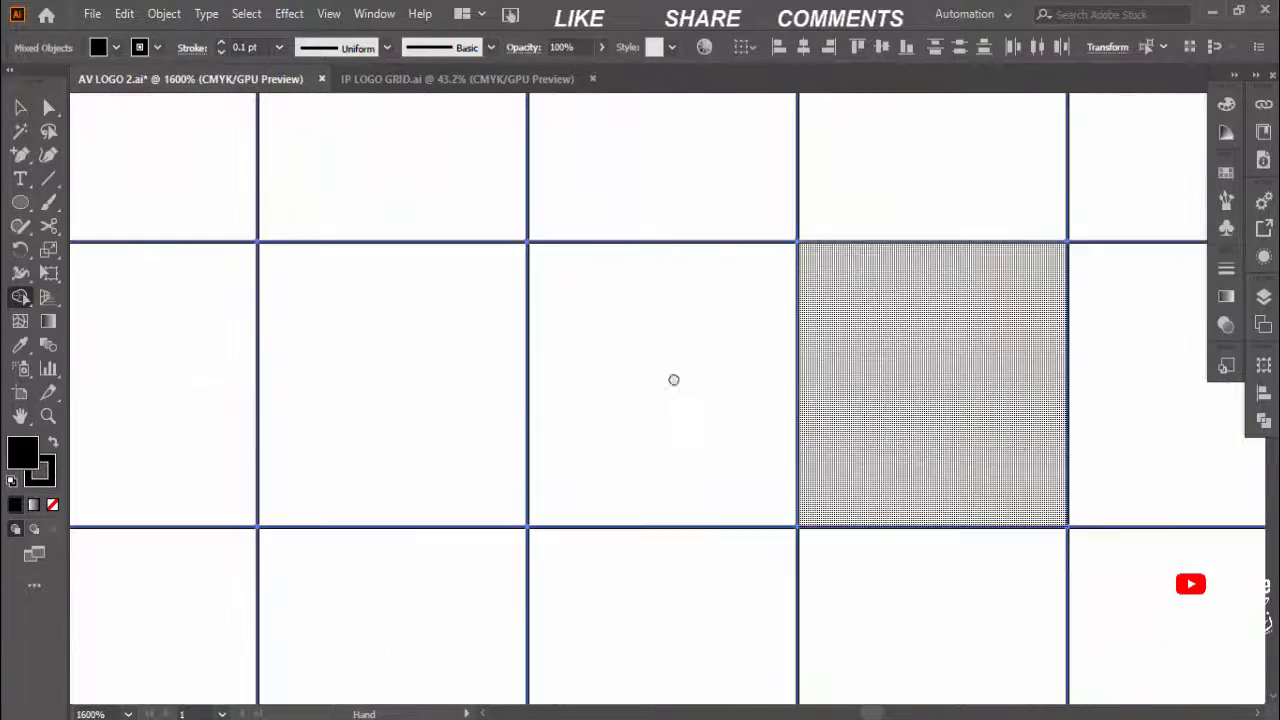
{"action": "mouse_move", "coordinate": [674, 380]}
{"action": "left_mouse_down"}
{"action": "mouse_move", "coordinate": [660, 640]}
{"action": "mouse_move", "coordinate": [880, 317]}
{"action": "left_mouse_up"}
{"action": "left_click_drag", "start_coordinate": [646, 400], "coordinate": [641, 600]}
{"action": "left_click_drag", "start_coordinate": [295, 435], "coordinate": [381, 337]}
{"action": "left_click_drag", "start_coordinate": [928, 104], "coordinate": [706, 360]}
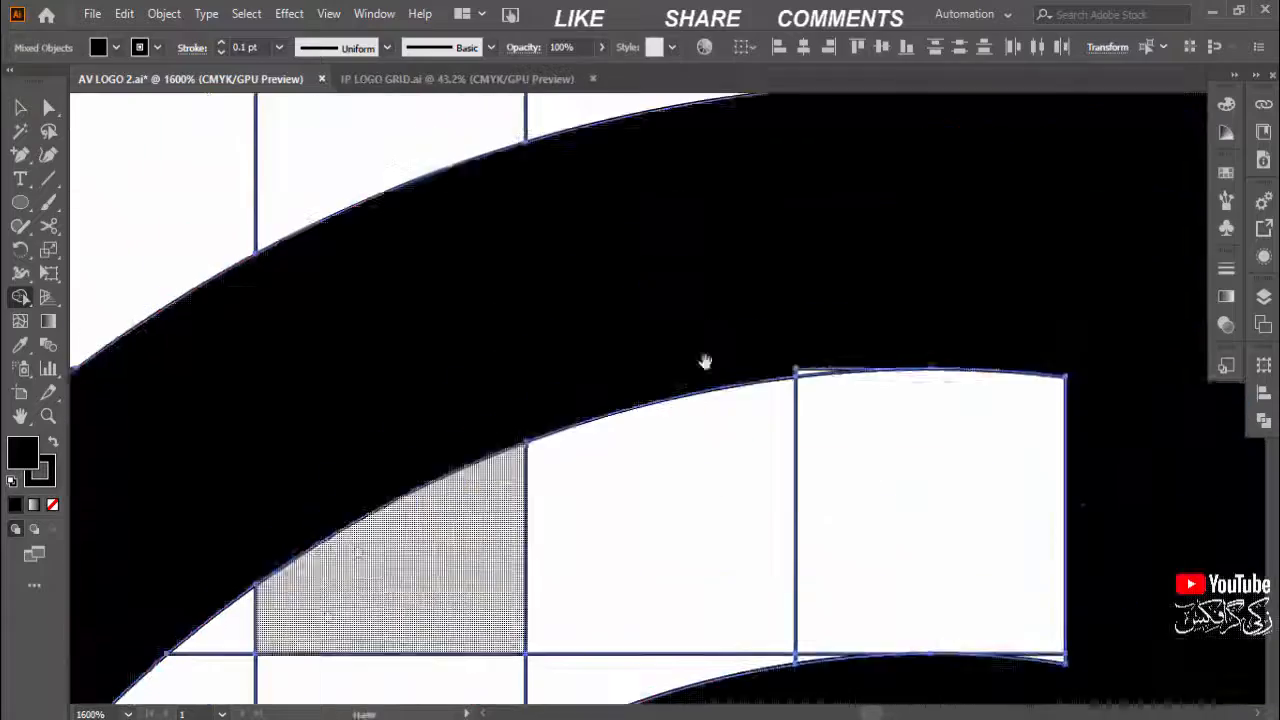
{"action": "mouse_move", "coordinate": [812, 371]}
{"action": "left_mouse_down"}
{"action": "mouse_move", "coordinate": [836, 250]}
{"action": "mouse_move", "coordinate": [766, 323]}
{"action": "left_mouse_up"}
{"action": "left_click_drag", "start_coordinate": [988, 161], "coordinate": [965, 215]}
{"action": "left_click_drag", "start_coordinate": [860, 420], "coordinate": [667, 277]}
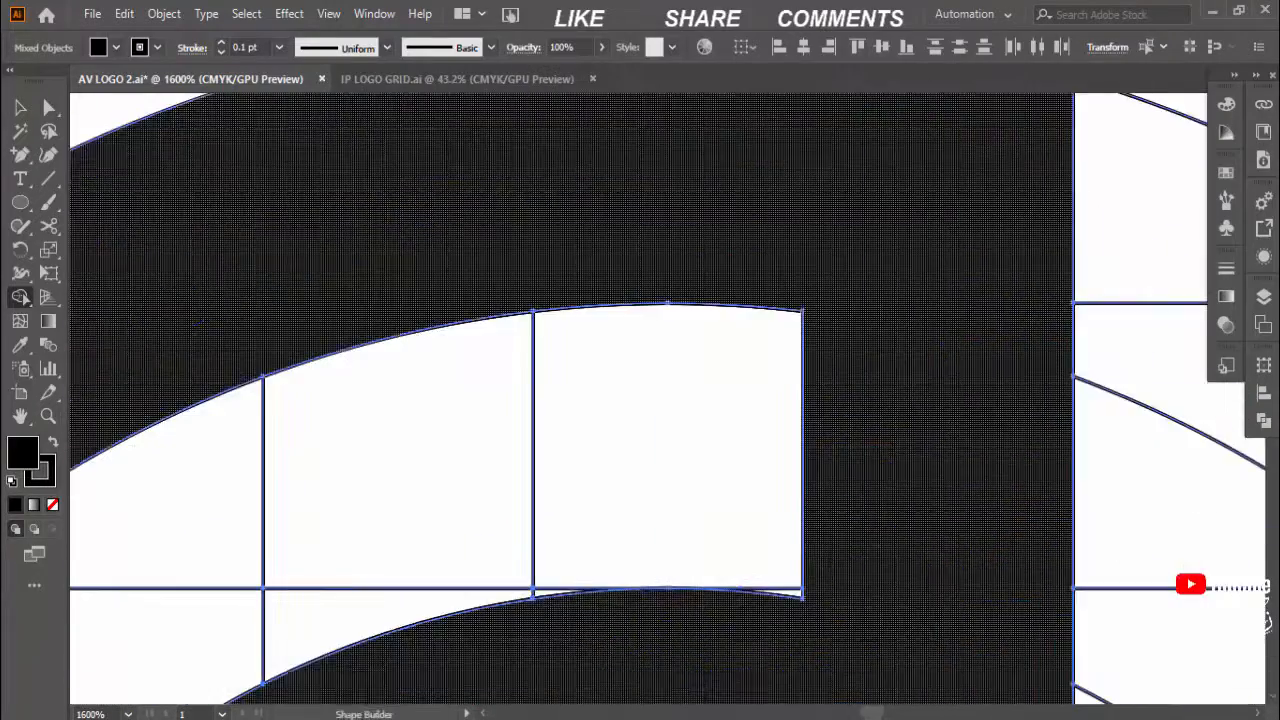
Step: Merge the leftover sliver on the outer band's outside edge, where the arc meets the straight side
{"action": "left_click_drag", "start_coordinate": [330, 600], "coordinate": [788, 348]}
{"action": "mouse_move", "coordinate": [250, 630]}
{"action": "left_mouse_down"}
{"action": "mouse_move", "coordinate": [700, 383]}
{"action": "mouse_move", "coordinate": [844, 42]}
{"action": "left_mouse_up"}
{"action": "left_click_drag", "start_coordinate": [475, 350], "coordinate": [528, 350]}
{"action": "left_click_drag", "start_coordinate": [510, 600], "coordinate": [654, 236]}
{"action": "left_click_drag", "start_coordinate": [625, 260], "coordinate": [654, 250]}
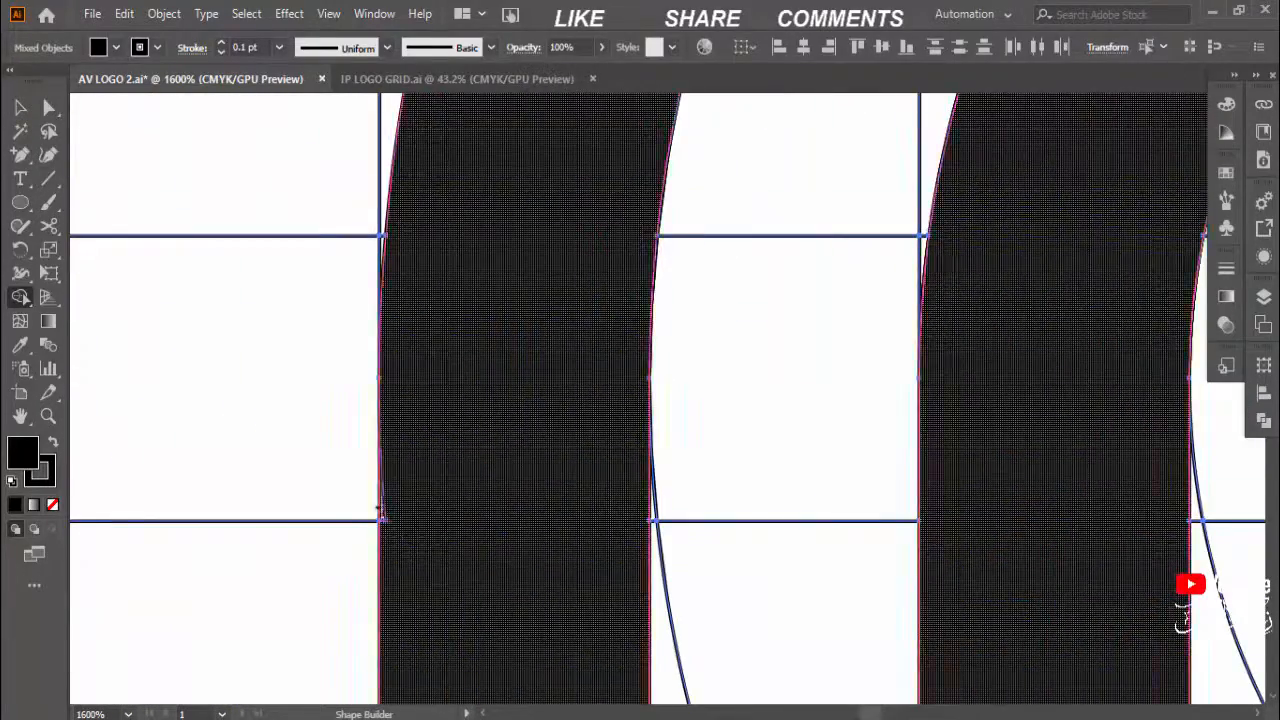
{"action": "left_click_drag", "start_coordinate": [383, 514], "coordinate": [392, 502]}
{"action": "left_click_drag", "start_coordinate": [520, 650], "coordinate": [500, 130]}
{"action": "left_click_drag", "start_coordinate": [543, 608], "coordinate": [510, 100]}
{"action": "mouse_move", "coordinate": [505, 680]}
{"action": "left_mouse_down"}
{"action": "mouse_move", "coordinate": [480, 374]}
{"action": "mouse_move", "coordinate": [475, 421]}
{"action": "left_mouse_up"}
{"action": "left_click_drag", "start_coordinate": [475, 400], "coordinate": [889, 375]}
Step: Move the finished black outline shape out of the construction grid into empty space
{"action": "key", "text": "ctrl+minus"}
{"action": "key", "text": "ctrl+minus"}
{"action": "key", "text": "ctrl+minus"}
{"action": "key", "text": "ctrl+minus"}
{"action": "key", "text": "ctrl+minus"}
{"action": "key", "text": "ctrl+minus"}
{"action": "key", "text": "ctrl+minus"}
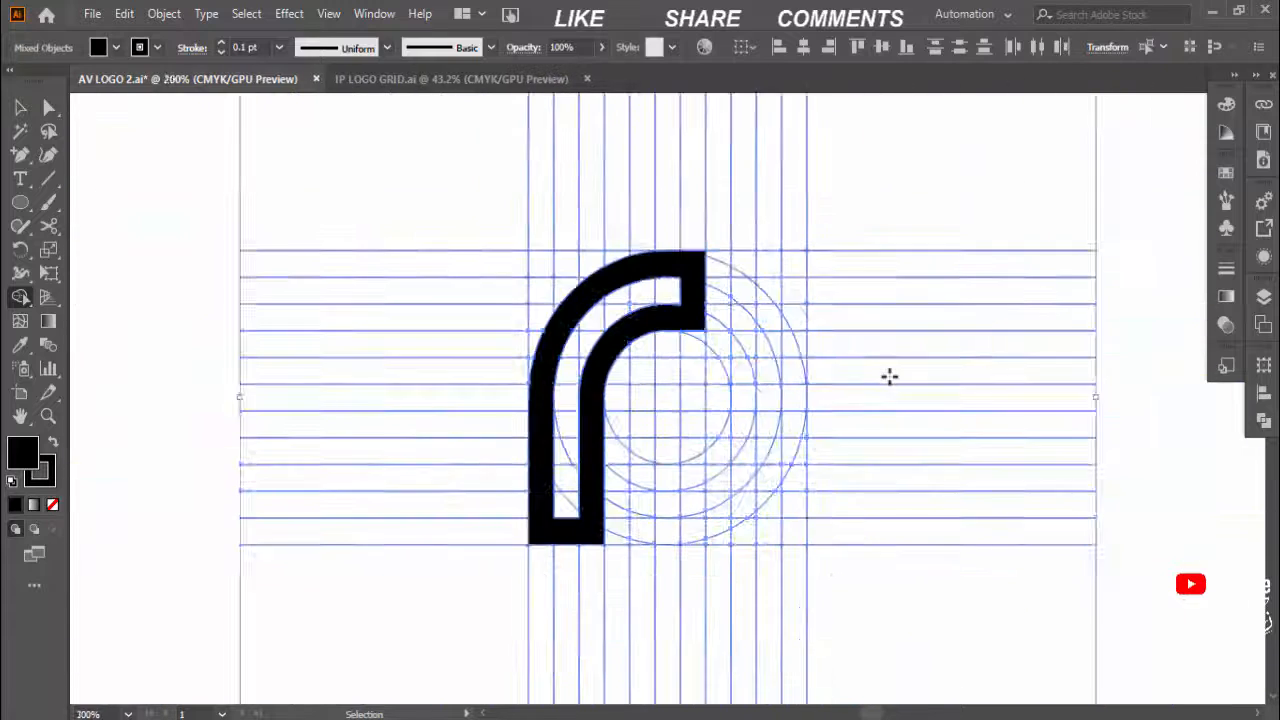
{"action": "key", "text": "ctrl+minus"}
{"action": "left_click", "coordinate": [20, 107]}
{"action": "left_click", "coordinate": [137, 146]}
{"action": "left_click", "coordinate": [868, 348]}
{"action": "left_click_drag", "start_coordinate": [655, 350], "coordinate": [197, 281]}
Step: Delete all the remaining grid lines and circles and move the outline shape back to the middle
{"action": "left_click", "coordinate": [849, 326]}
{"action": "left_click_drag", "start_coordinate": [550, 170], "coordinate": [1228, 648]}
{"action": "key", "text": "Delete"}
{"action": "left_click_drag", "start_coordinate": [238, 284], "coordinate": [682, 284]}
{"action": "left_click", "coordinate": [735, 360]}
Step: Reflect the outline shape across the horizontal axis as a copy
{"action": "right_click", "coordinate": [655, 299]}
{"action": "left_click", "coordinate": [674, 306]}
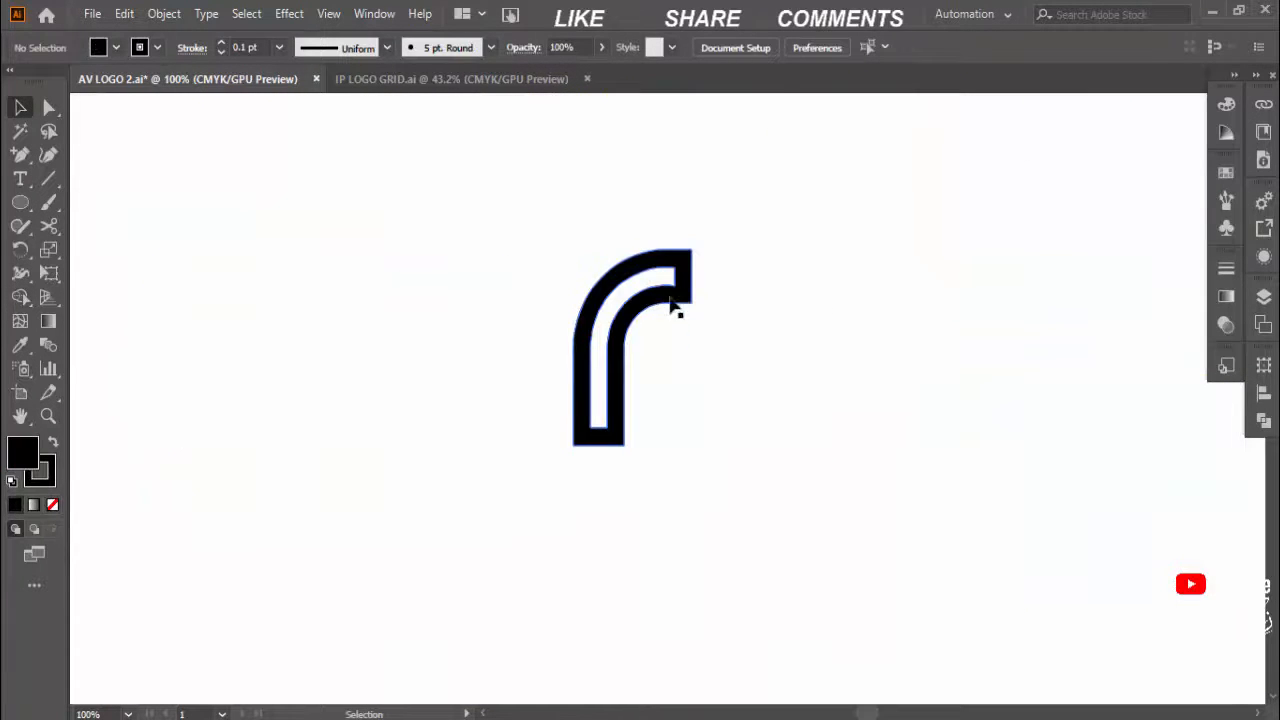
{"action": "right_click", "coordinate": [674, 306]}
{"action": "mouse_move", "coordinate": [909, 494]}
{"action": "left_click", "coordinate": [962, 574]}
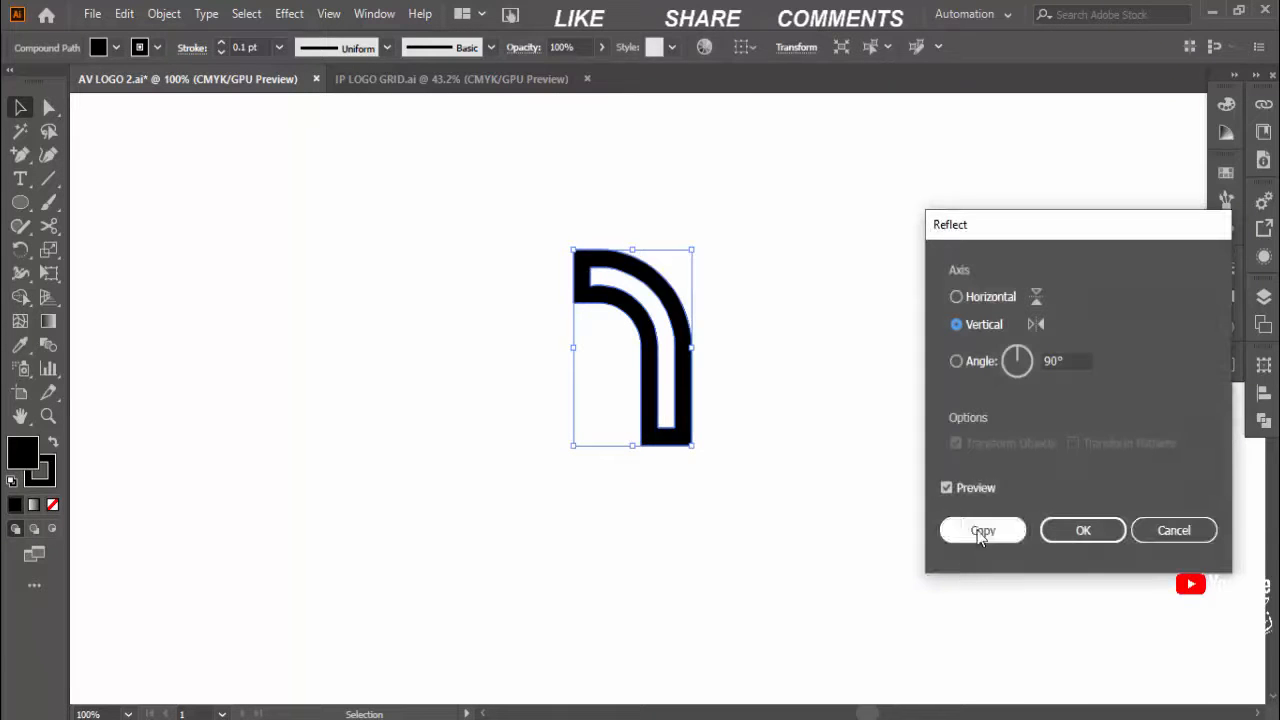
{"action": "left_click", "coordinate": [958, 298]}
{"action": "left_click", "coordinate": [983, 530]}
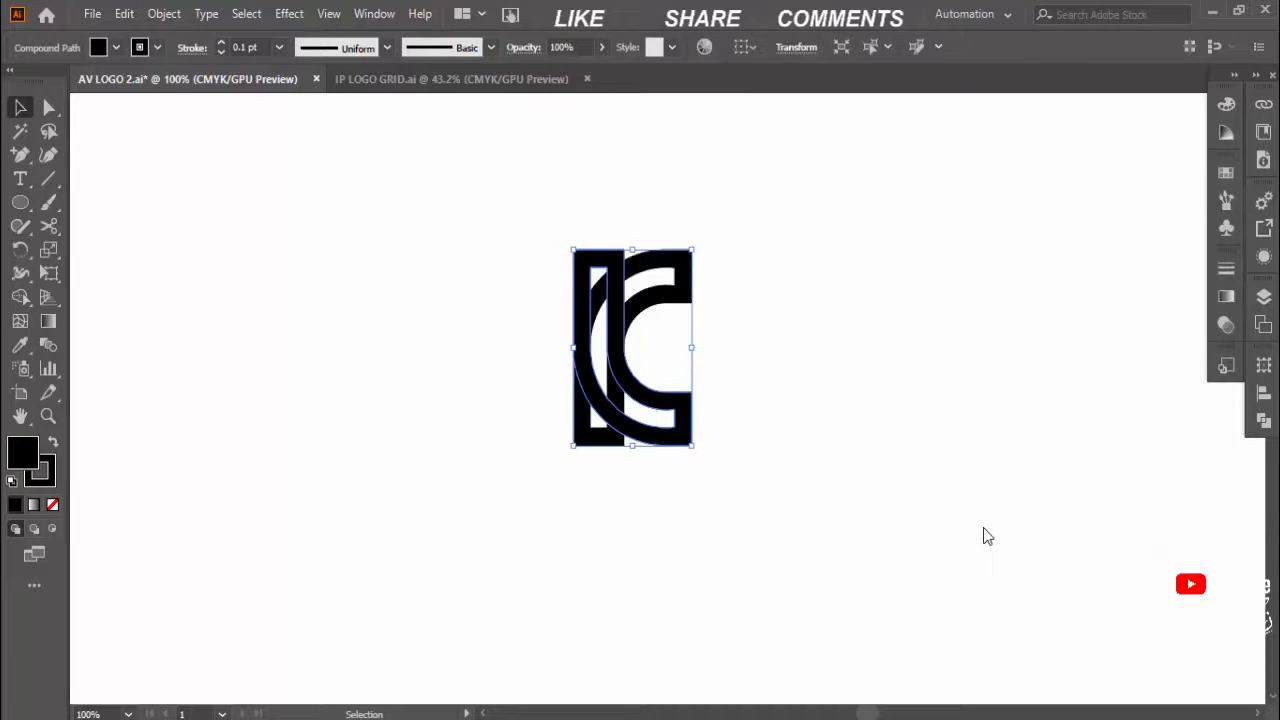
{"action": "left_click", "coordinate": [939, 458]}
Step: Shift the reflected copy slightly up and left, and align both outlines by their left edges
{"action": "key", "text": "ctrl+equal"}
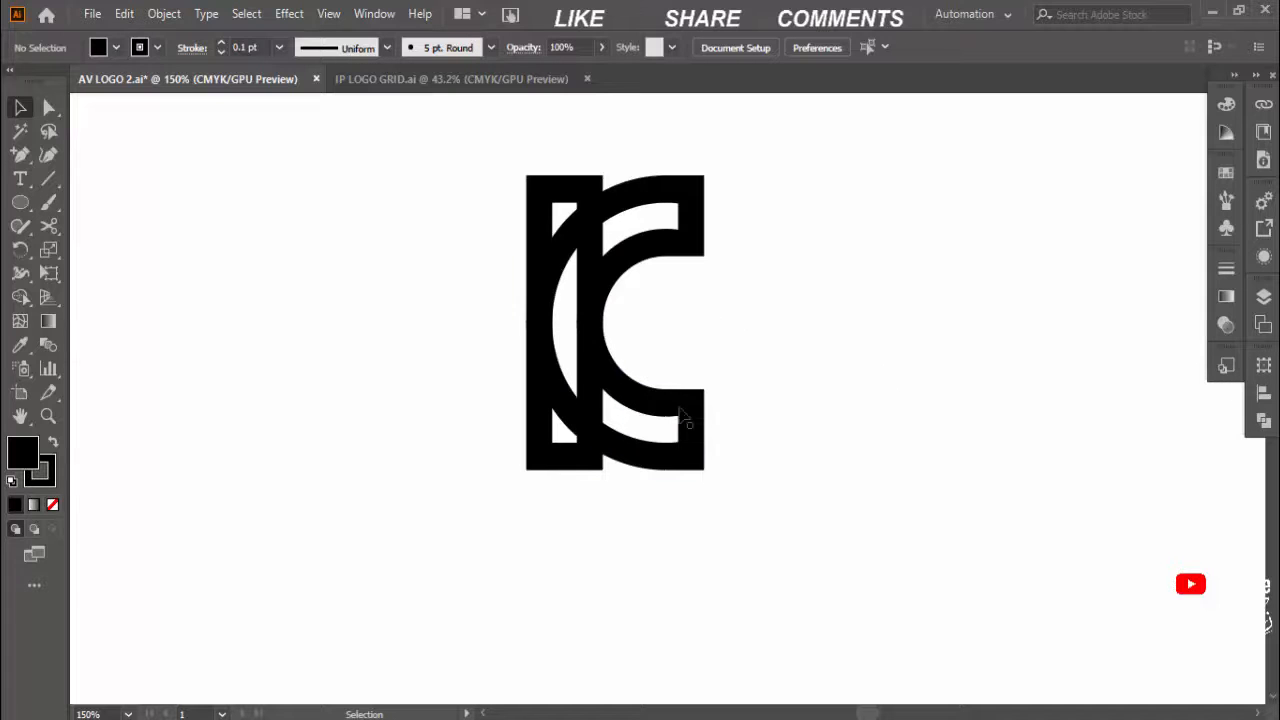
{"action": "left_click_drag", "start_coordinate": [691, 416], "coordinate": [671, 377]}
{"action": "left_click", "coordinate": [434, 392]}
{"action": "key", "text": "ctrl+a"}
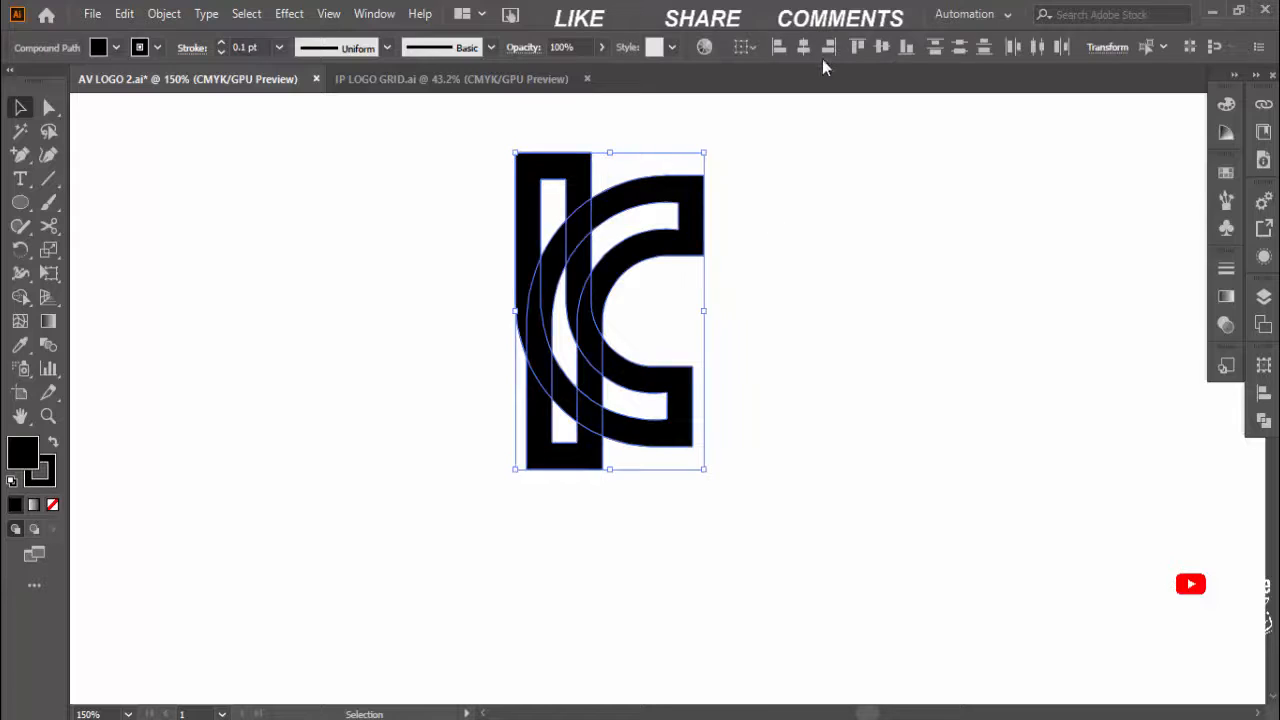
{"action": "left_click", "coordinate": [778, 47]}
{"action": "left_click", "coordinate": [864, 303]}
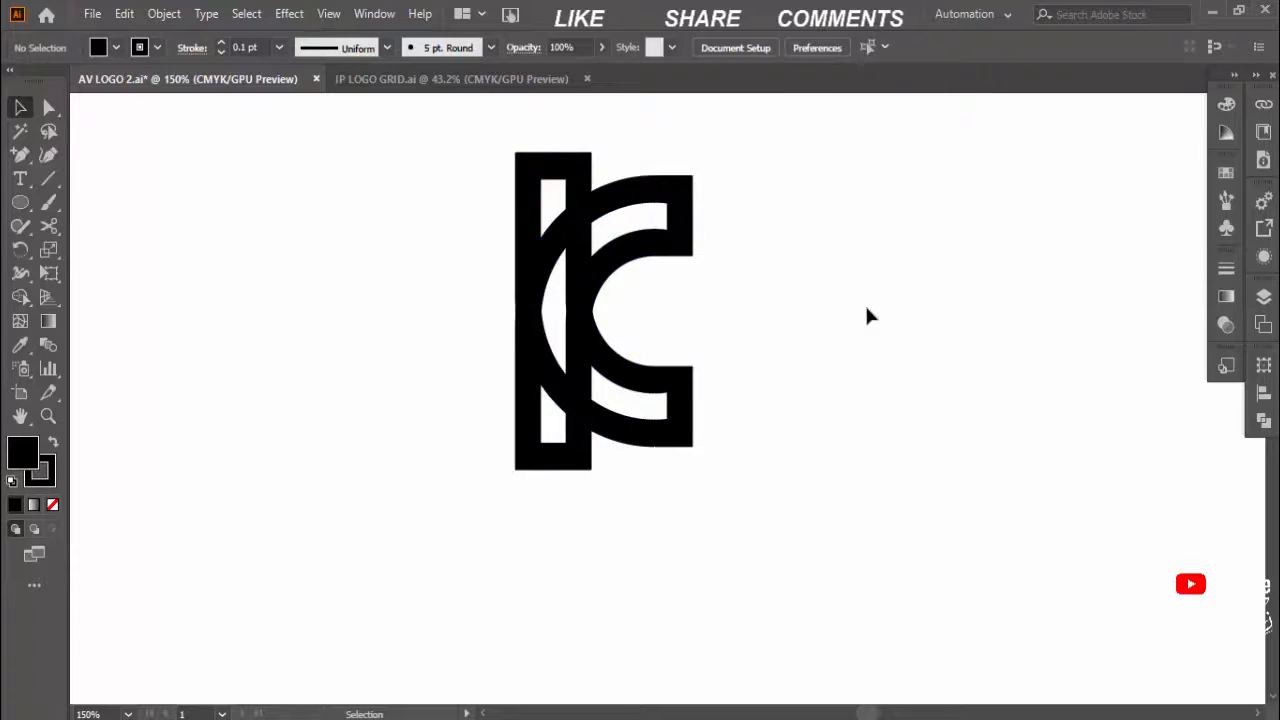
Step: Align both outlines by their vertical centres
{"action": "left_click", "coordinate": [690, 261]}
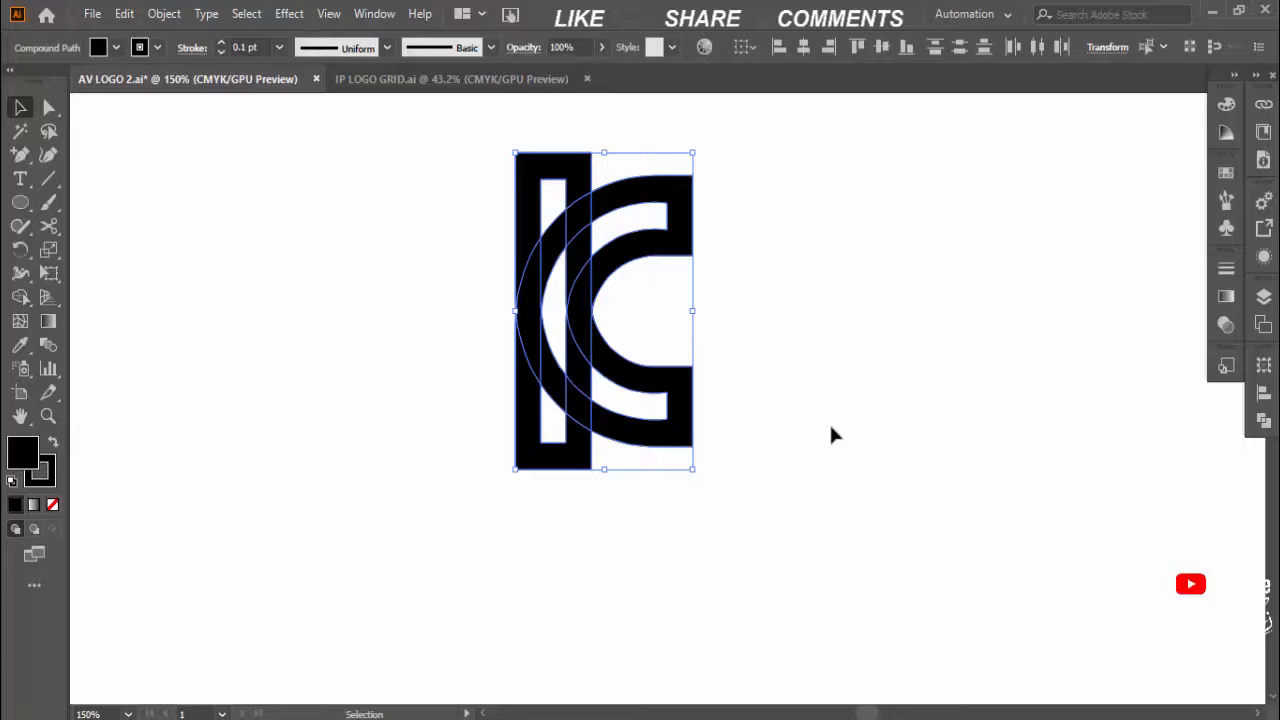
{"action": "left_click_drag", "start_coordinate": [831, 289], "coordinate": [775, 392]}
{"action": "left_click", "coordinate": [883, 48]}
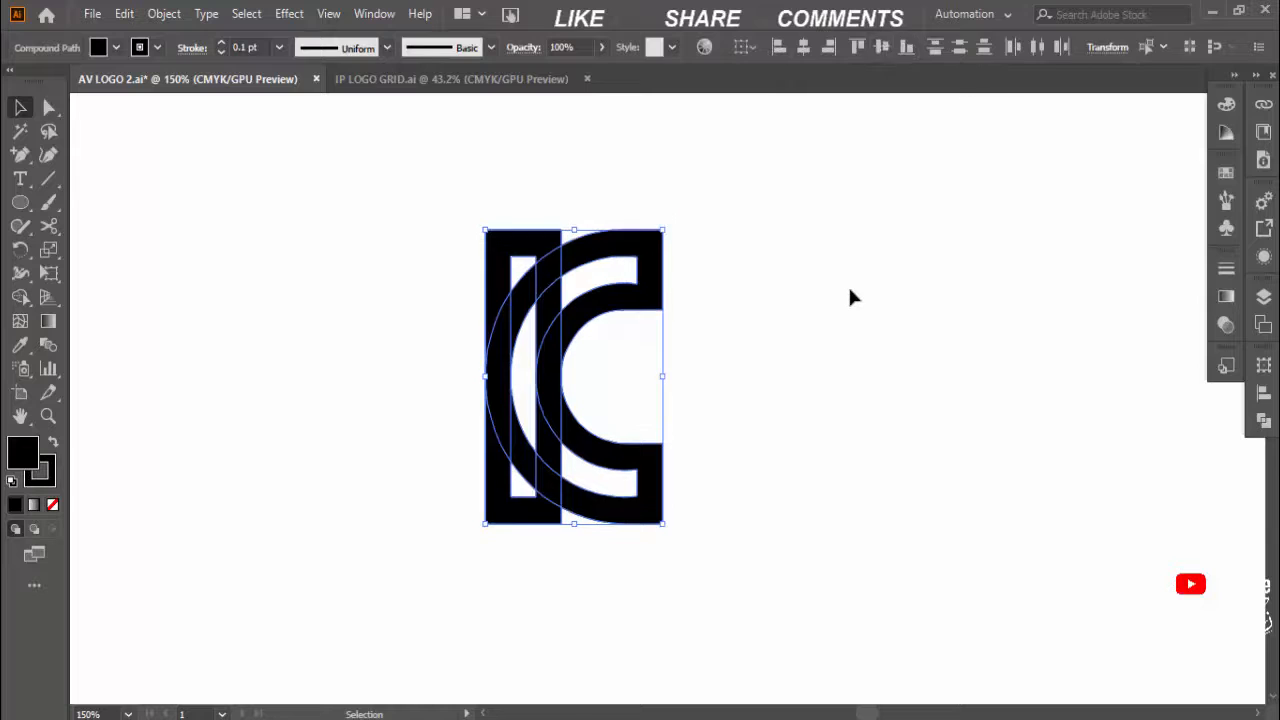
{"action": "left_click", "coordinate": [850, 288]}
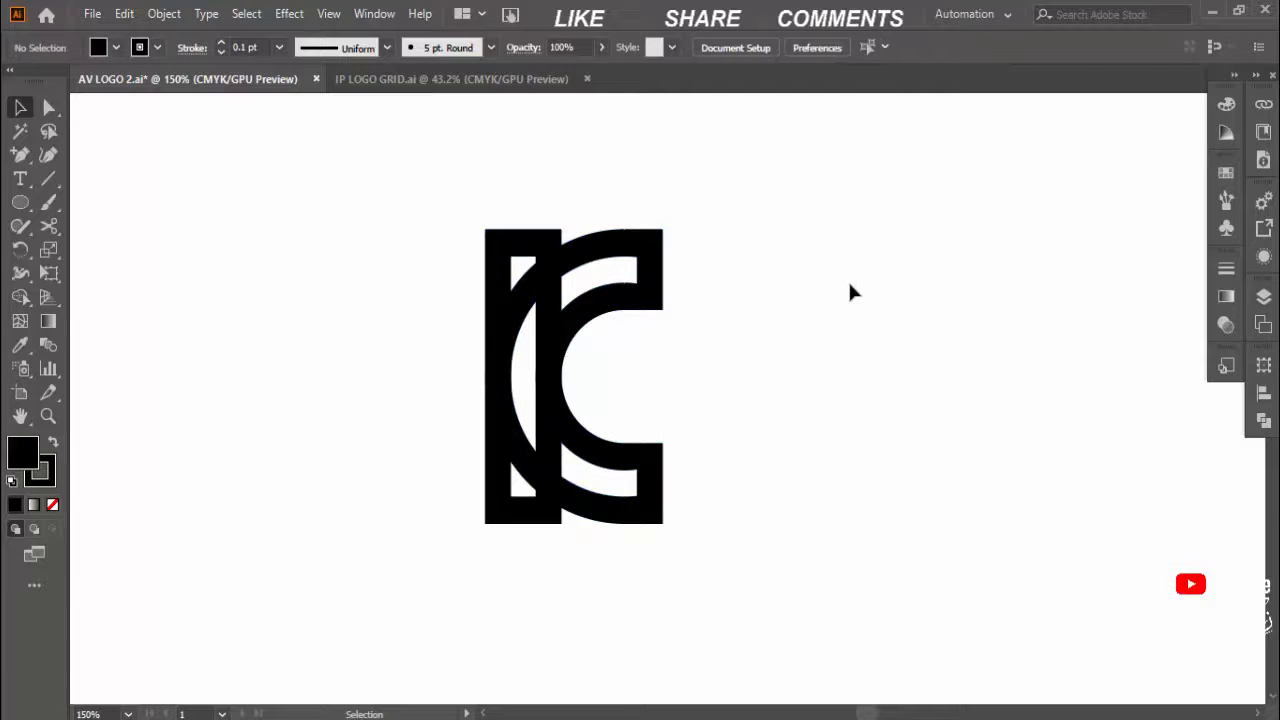
Step: Select the original outline and open the Art History swatch libraries, going from Ancient through Baroque to Impressionism
{"action": "left_click_drag", "start_coordinate": [322, 251], "coordinate": [843, 463]}
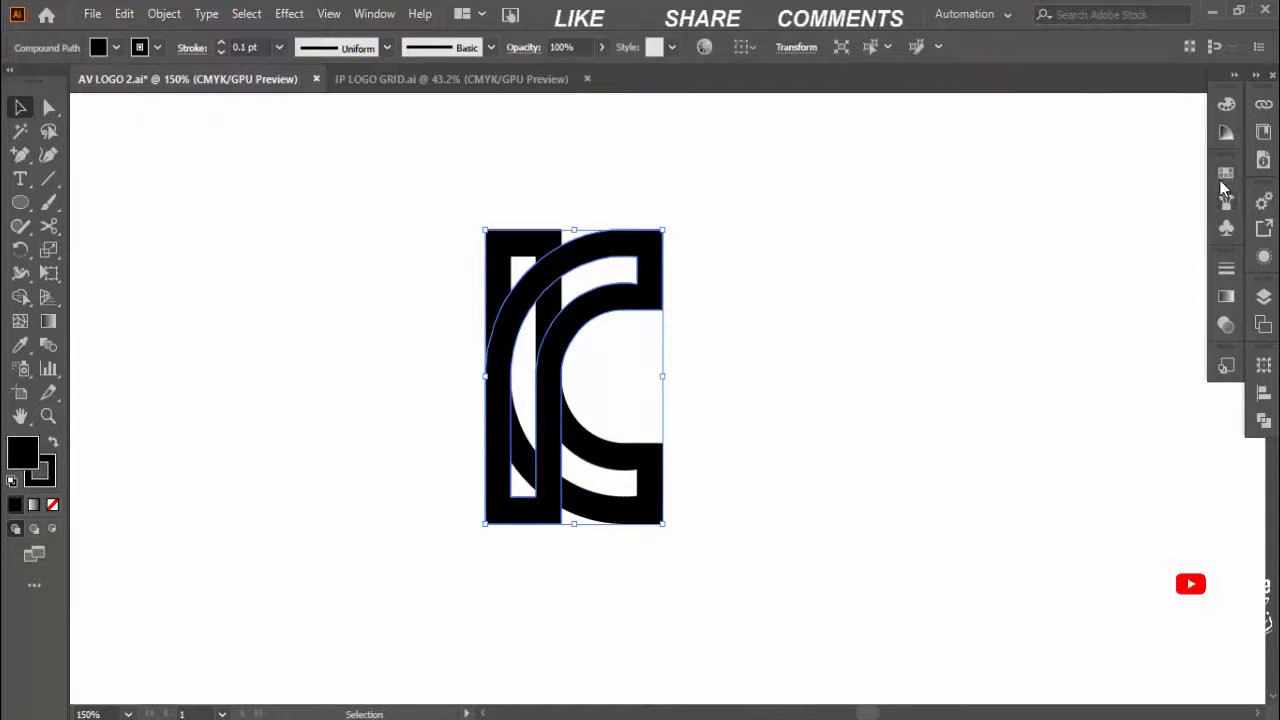
{"action": "left_click", "coordinate": [1225, 176]}
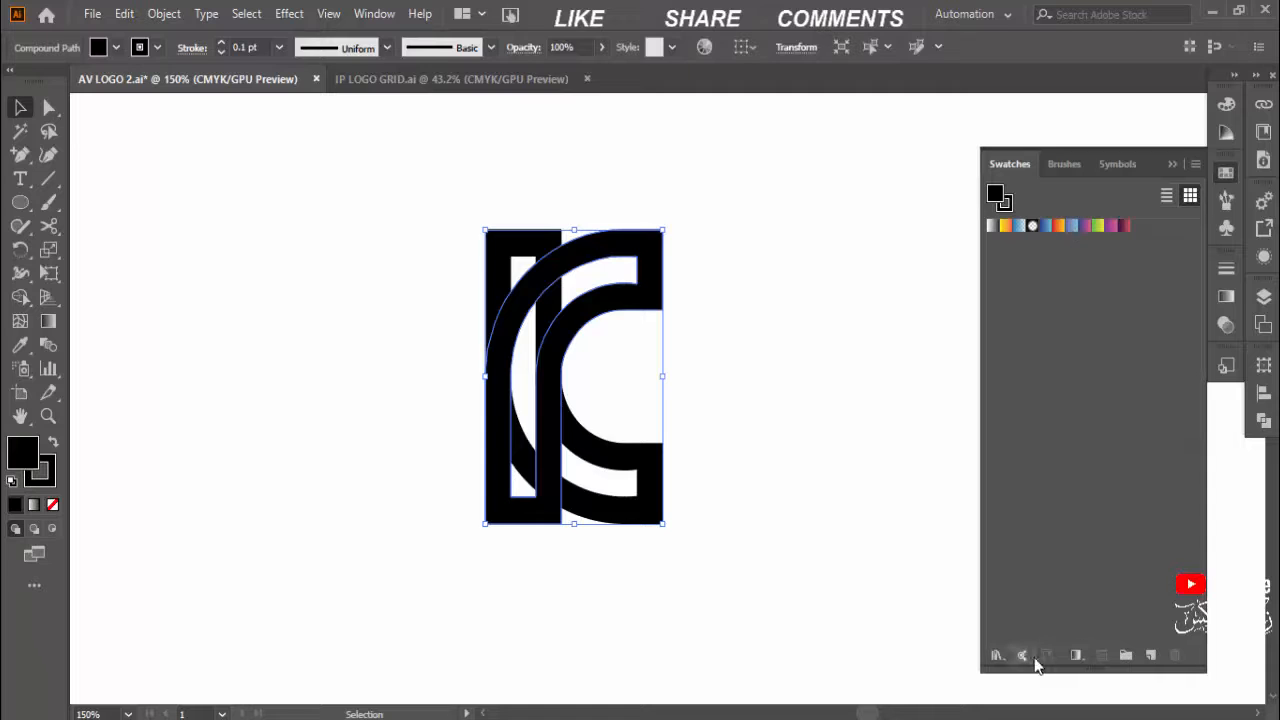
{"action": "left_click", "coordinate": [998, 655]}
{"action": "mouse_move", "coordinate": [1045, 115]}
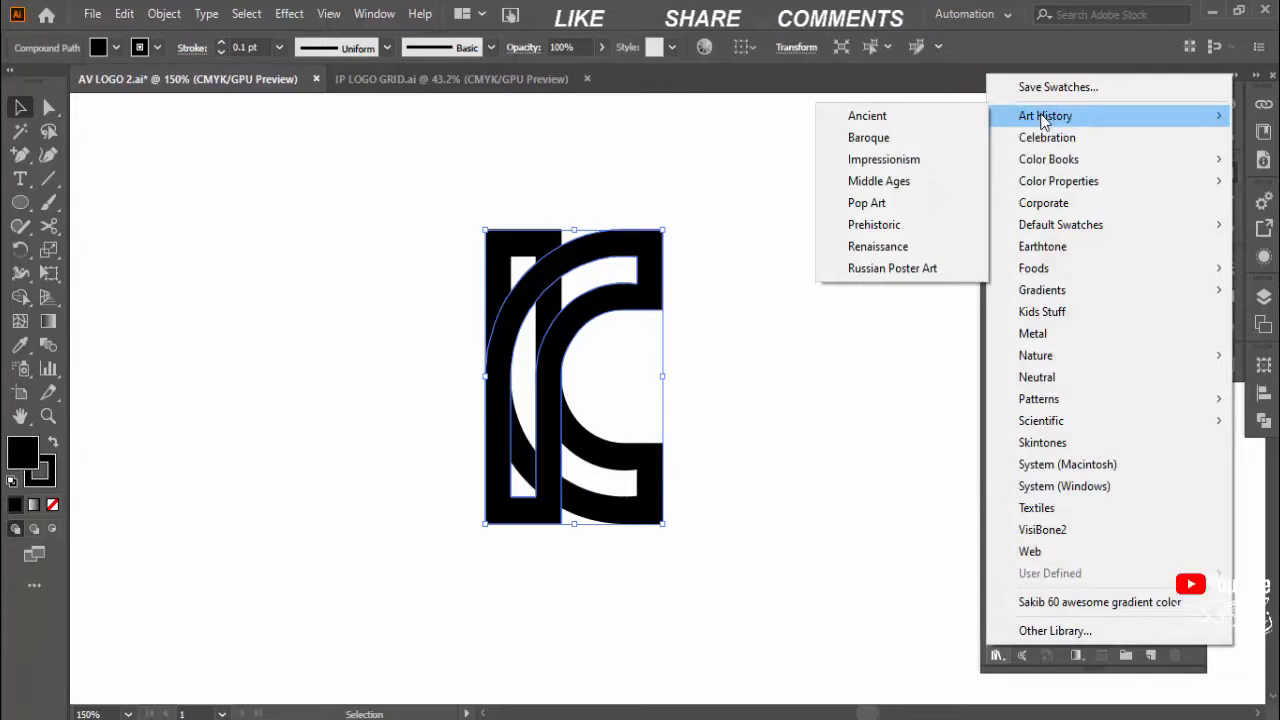
{"action": "left_click", "coordinate": [845, 115]}
{"action": "left_click_drag", "start_coordinate": [926, 522], "coordinate": [932, 628]}
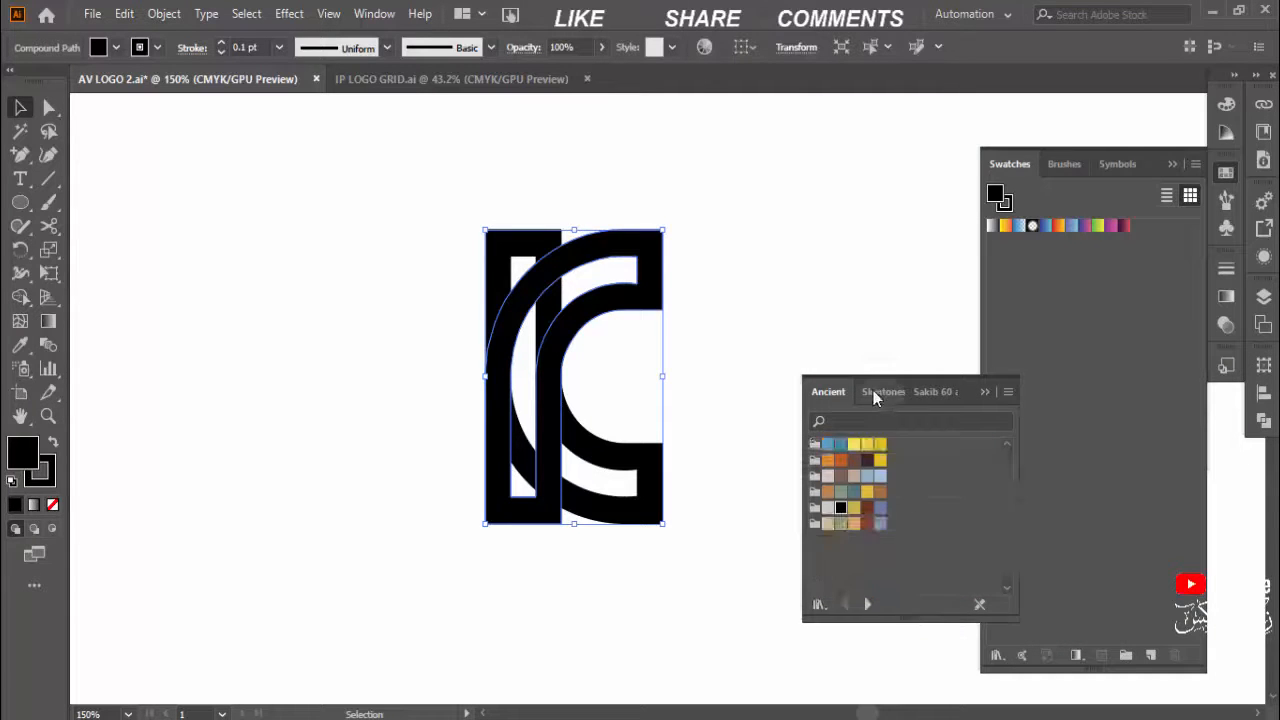
{"action": "left_click", "coordinate": [867, 604]}
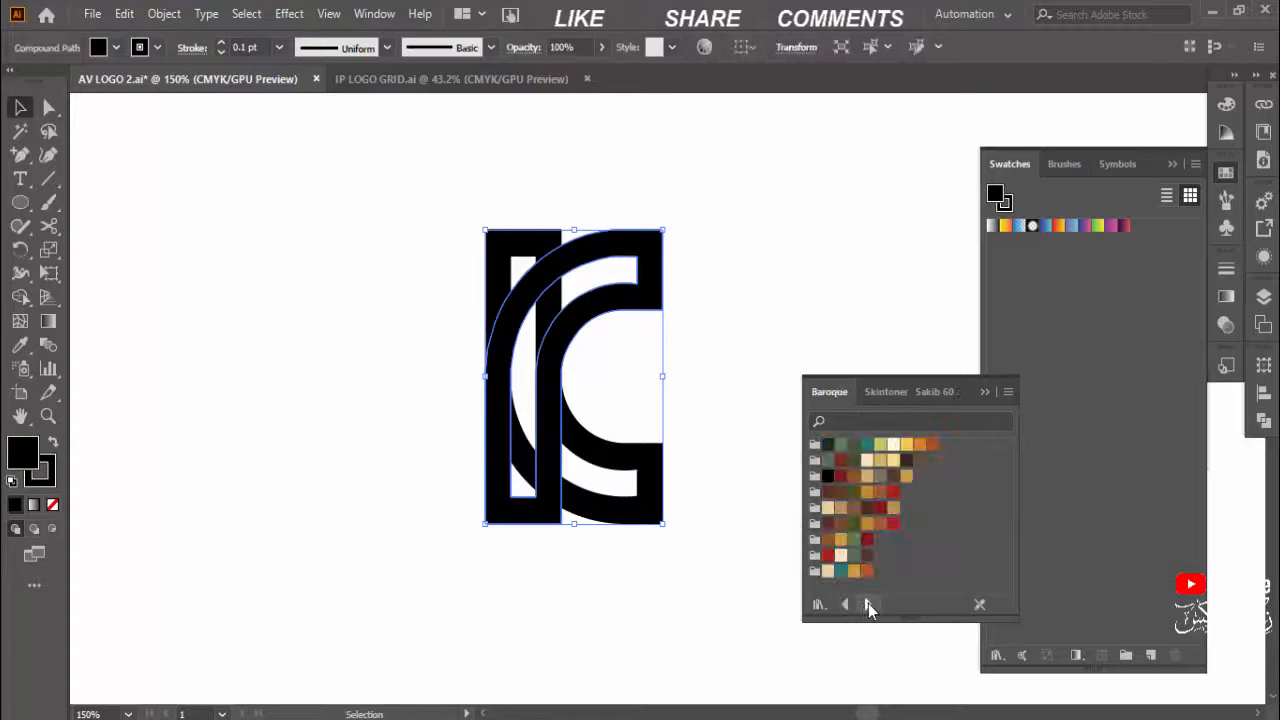
{"action": "left_click", "coordinate": [867, 604]}
Step: Try an ochre fill on the original outline and green fills on the reflected copy from the Impressionism swatches
{"action": "left_click", "coordinate": [827, 444]}
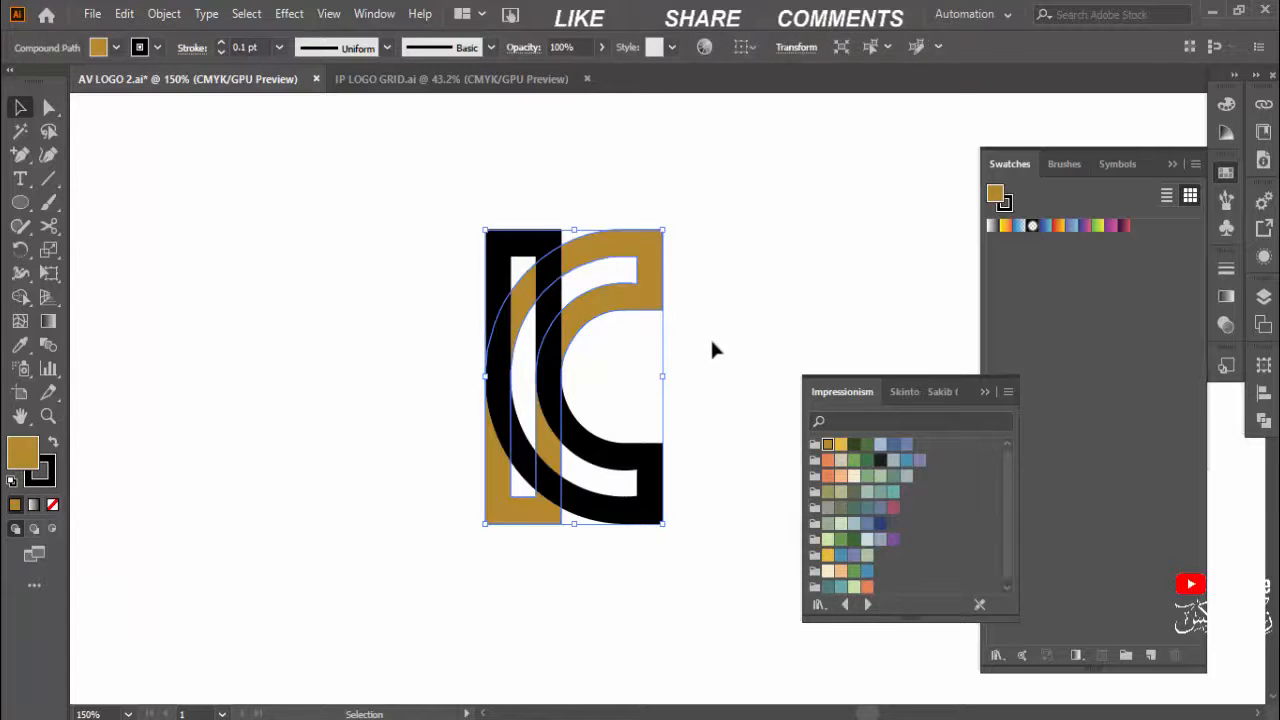
{"action": "left_click", "coordinate": [710, 336]}
{"action": "left_click", "coordinate": [657, 460]}
{"action": "left_click", "coordinate": [853, 444]}
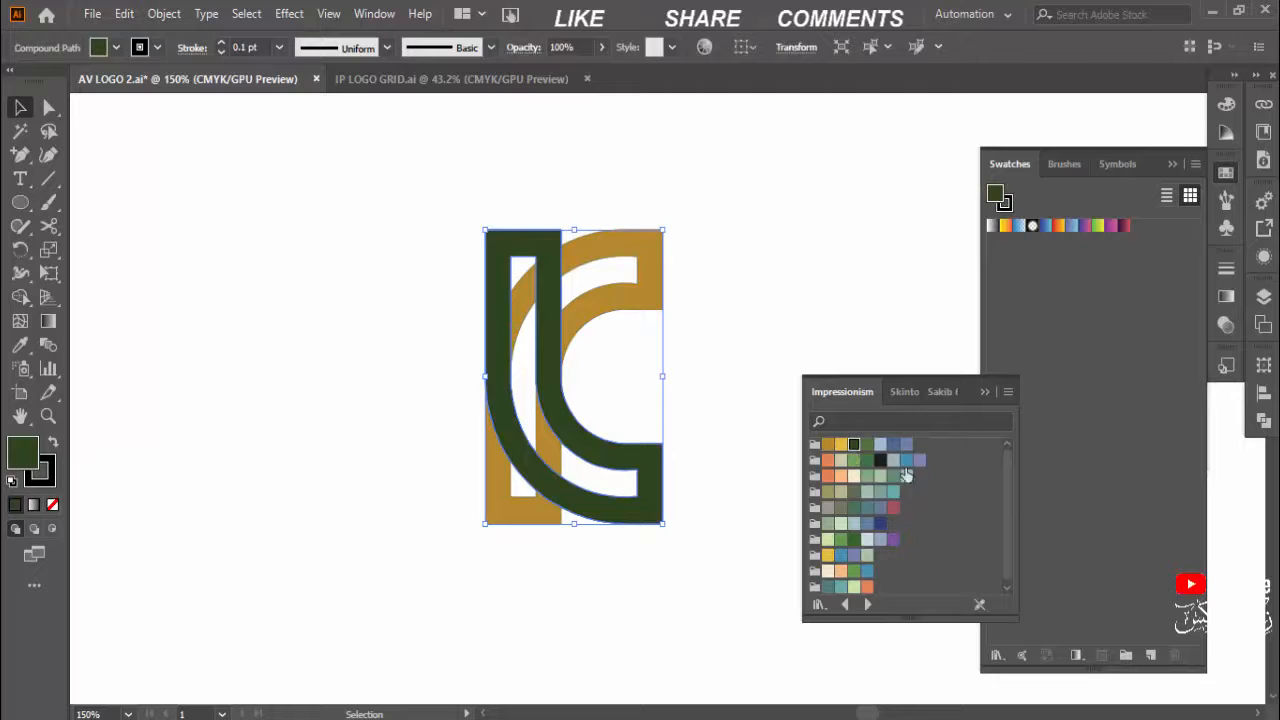
{"action": "left_click", "coordinate": [879, 445]}
{"action": "key", "text": "ctrl+z"}
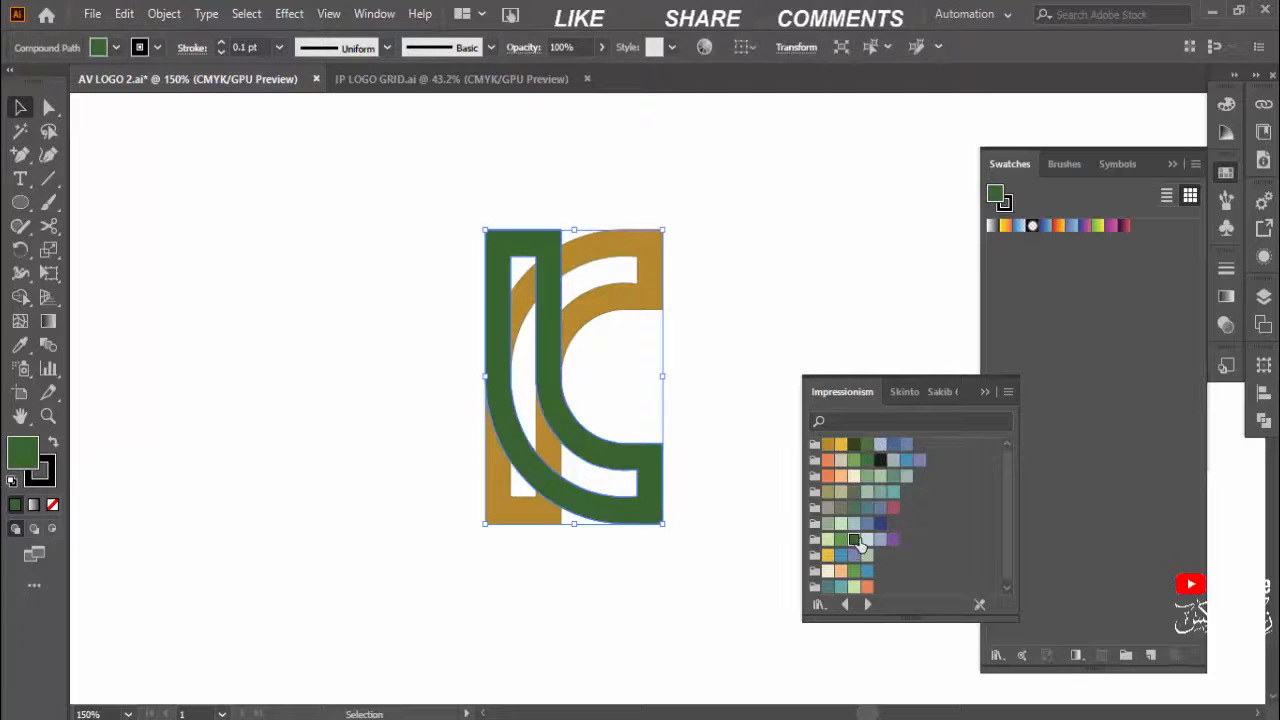
Step: Load the Pop Art swatch library and fill the reflected outline with its red
{"action": "left_click", "coordinate": [867, 604]}
{"action": "left_click", "coordinate": [867, 604]}
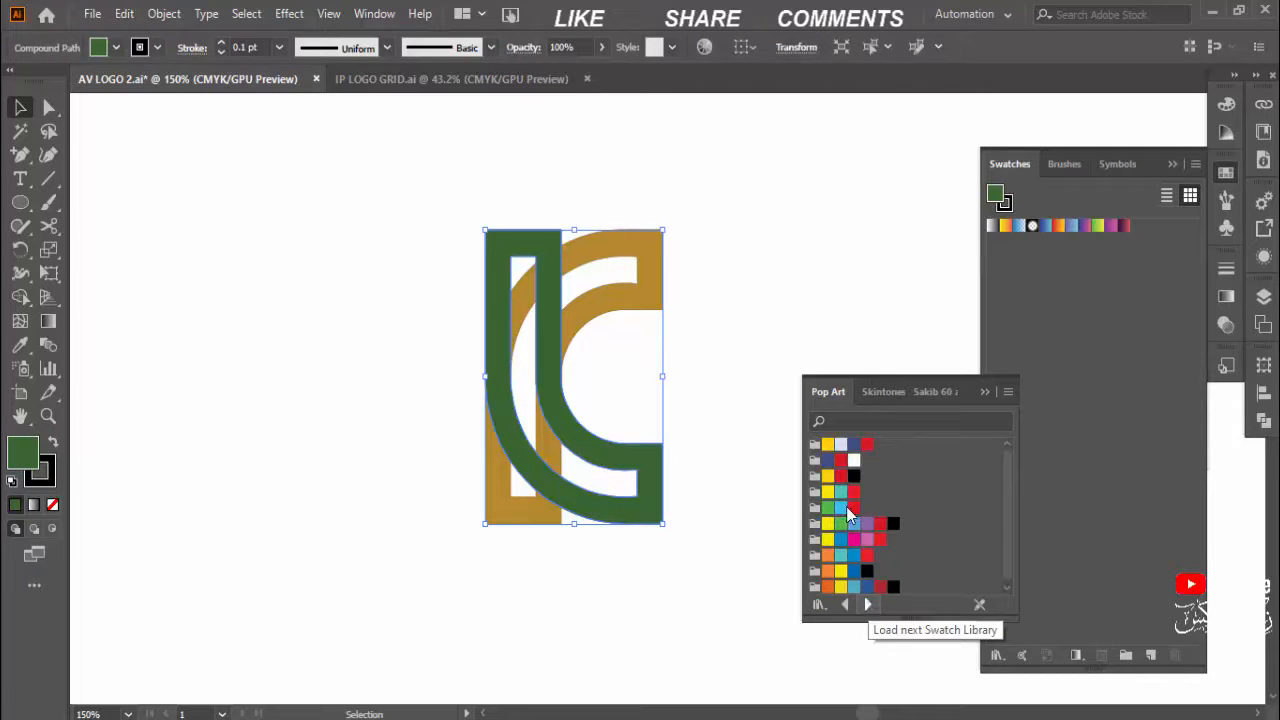
{"action": "left_click", "coordinate": [853, 507]}
{"action": "left_click", "coordinate": [755, 295]}
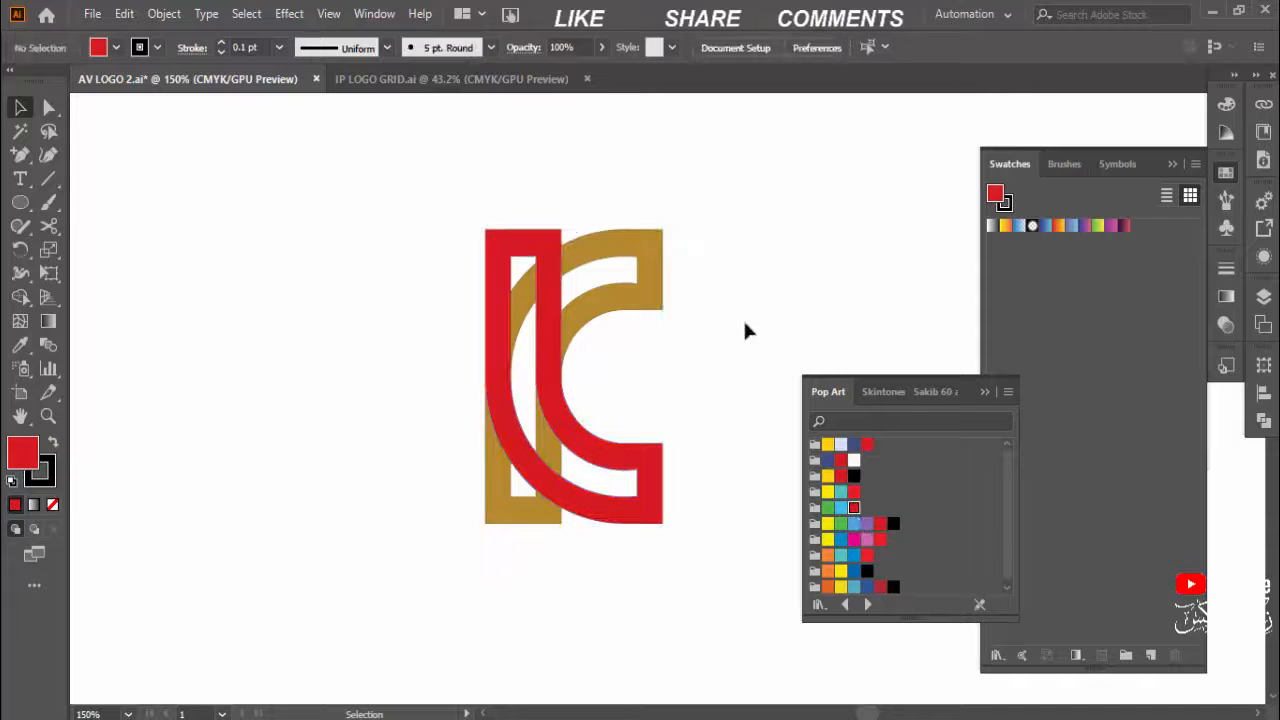
Step: Fill the original outline with blue from the Pop Art swatches and close the library
{"action": "left_click", "coordinate": [656, 308]}
{"action": "left_click", "coordinate": [853, 571]}
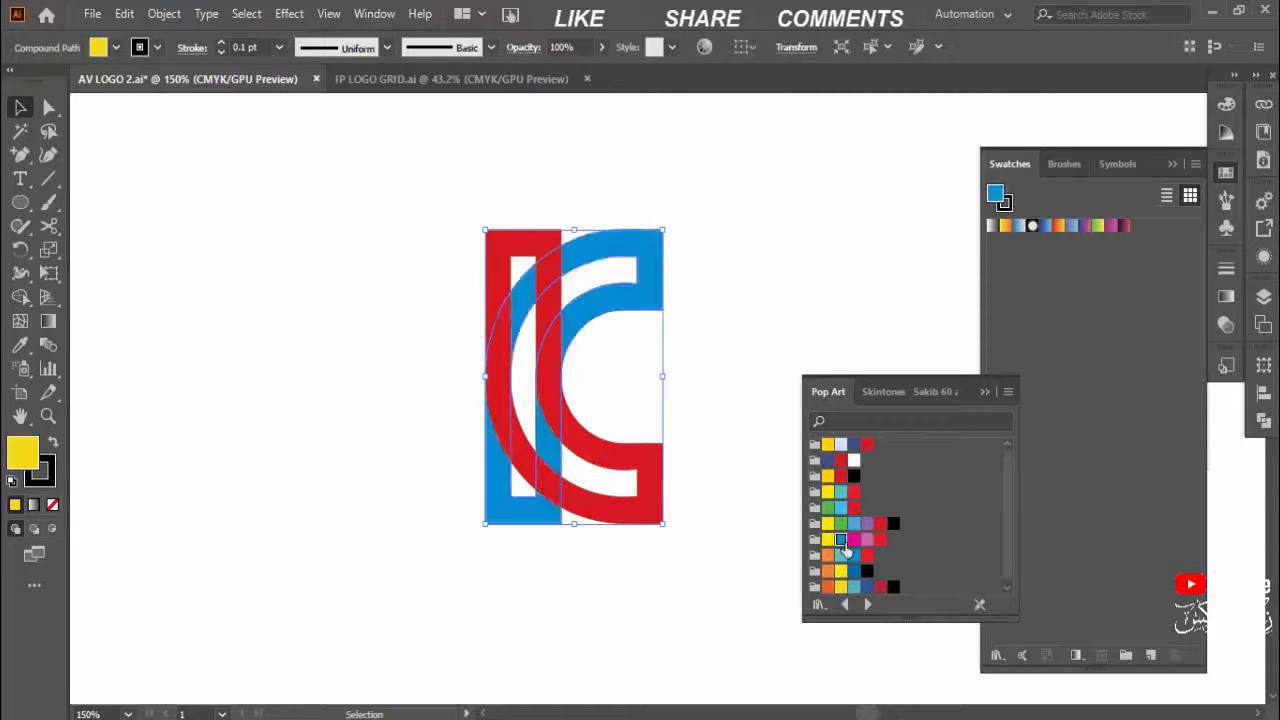
{"action": "left_click", "coordinate": [772, 287]}
{"action": "left_click", "coordinate": [983, 393]}
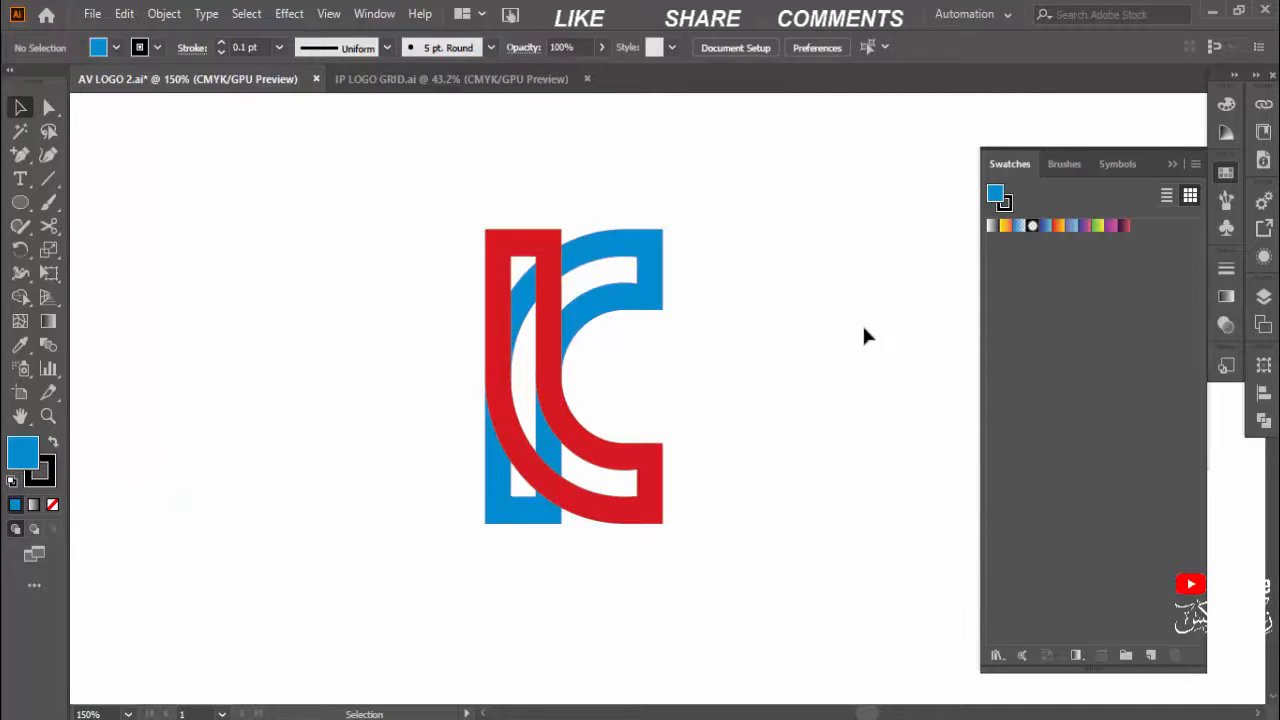
Step: Open the Ancient swatch library from the Art History collection
{"action": "left_click", "coordinate": [997, 655]}
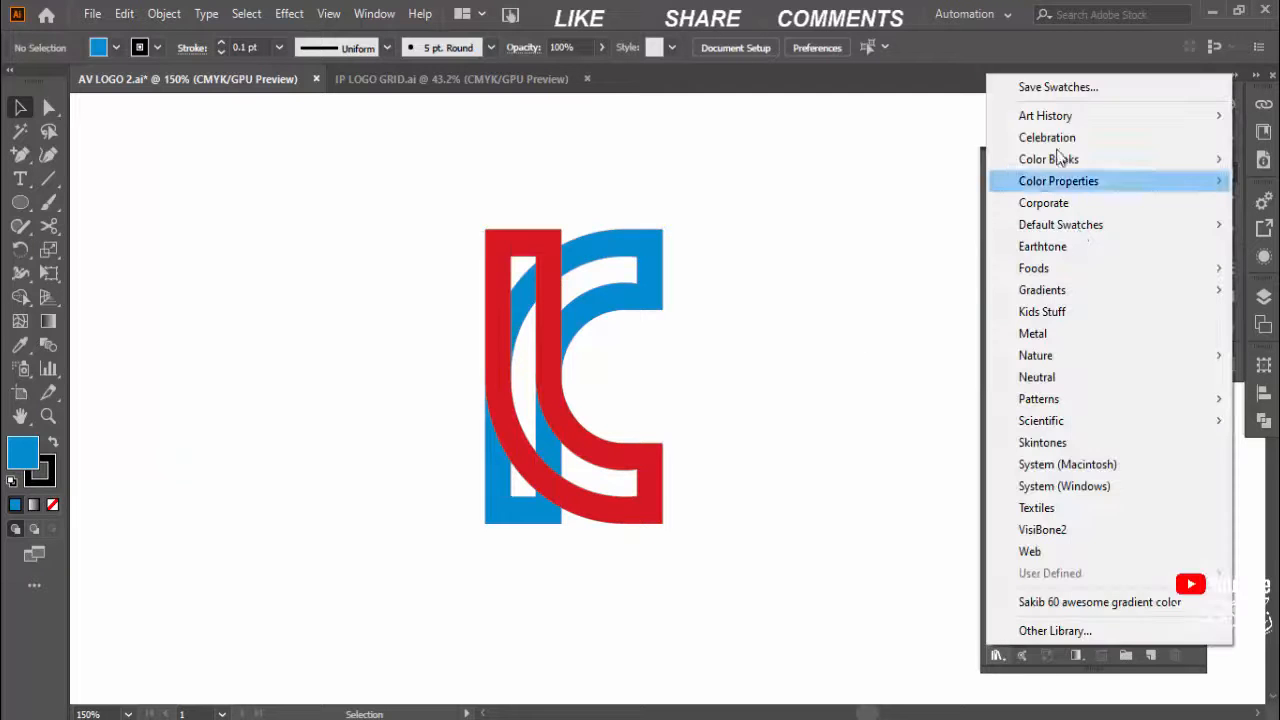
{"action": "mouse_move", "coordinate": [1045, 116]}
{"action": "left_click", "coordinate": [965, 117]}
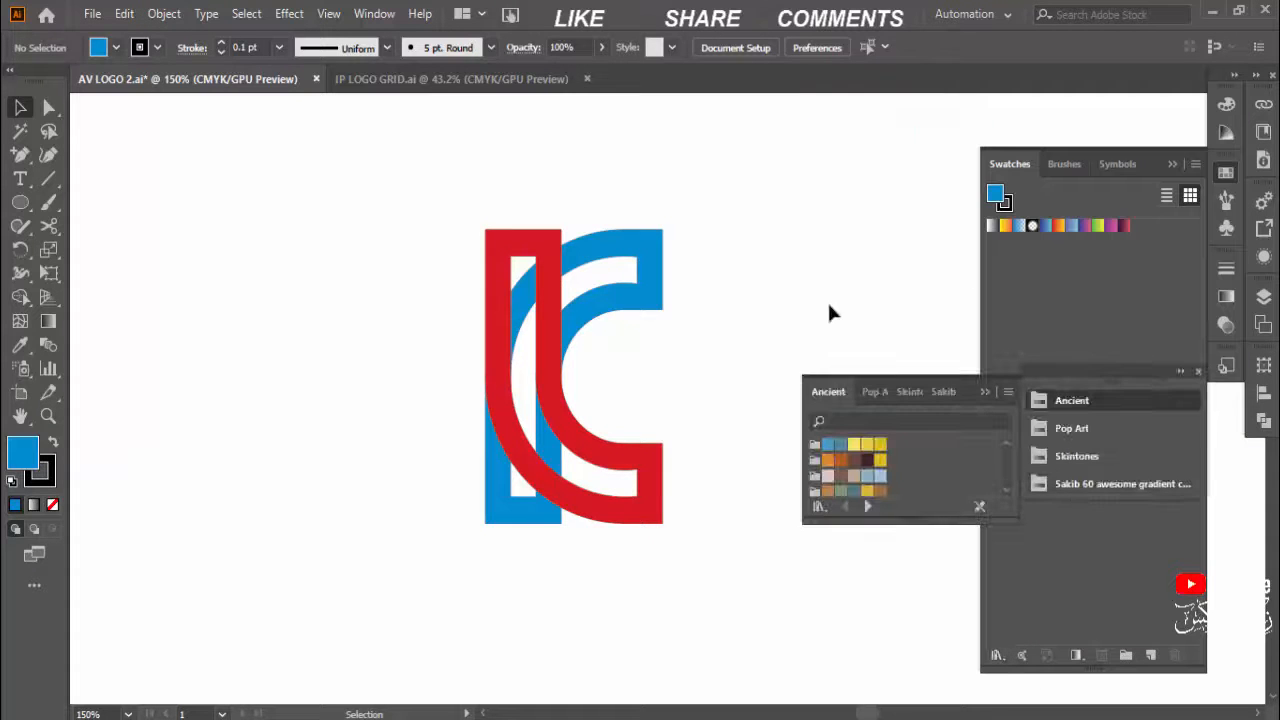
Step: Move both outlines slightly to the left and keep the pair selected
{"action": "left_click", "coordinate": [615, 432]}
{"action": "left_click_drag", "start_coordinate": [525, 427], "coordinate": [491, 427]}
{"action": "left_click", "coordinate": [715, 377]}
{"action": "left_click_drag", "start_coordinate": [639, 381], "coordinate": [480, 345]}
Step: Set the fill to black and turn the four areas where the red and blue outlines cross into separate shapes with Shape Builder
{"action": "left_click", "coordinate": [20, 296]}
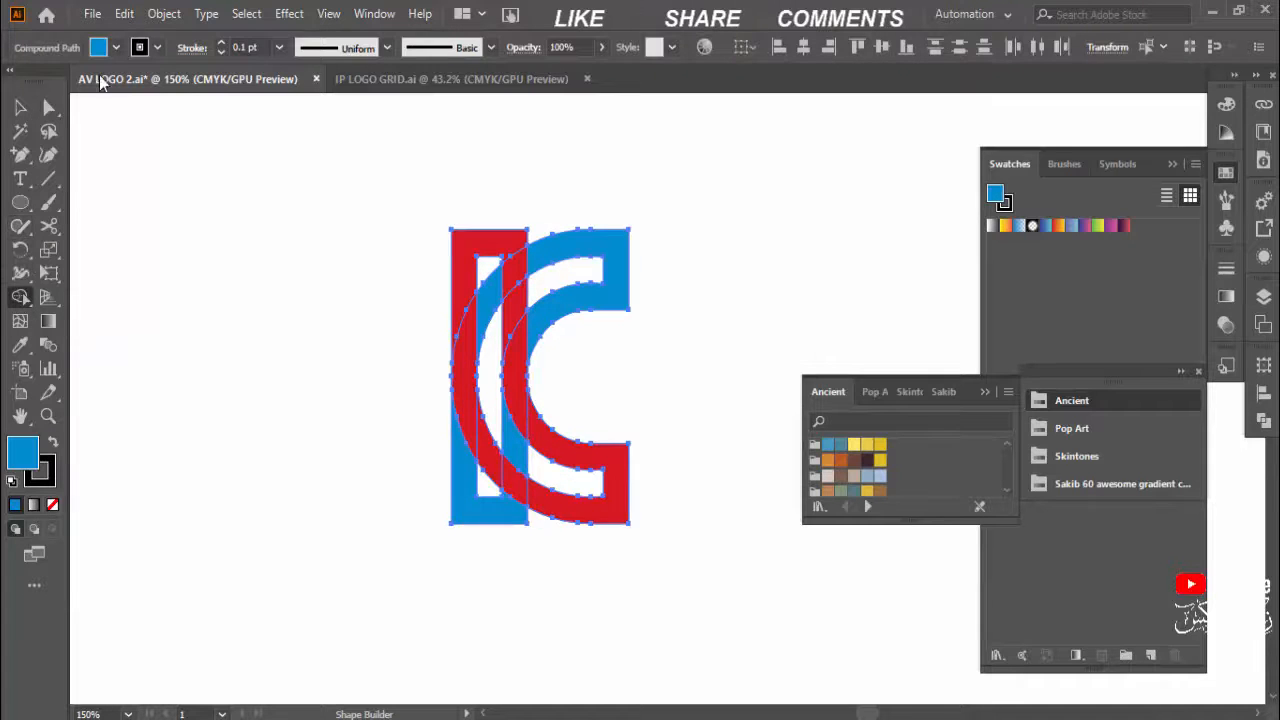
{"action": "left_click", "coordinate": [116, 47]}
{"action": "left_click", "coordinate": [53, 81]}
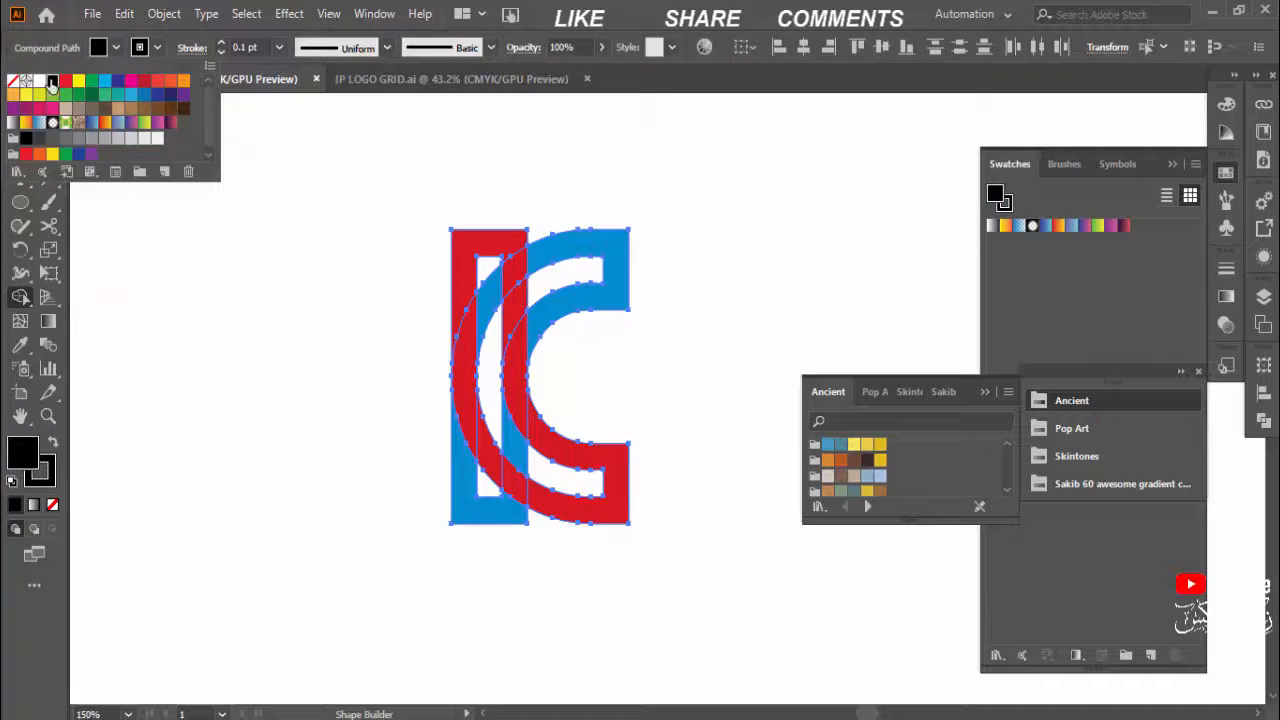
{"action": "scroll", "coordinate": [136, 217], "scroll_direction": "up", "scroll_amount": 1}
{"action": "left_click_drag", "start_coordinate": [500, 428], "coordinate": [311, 389]}
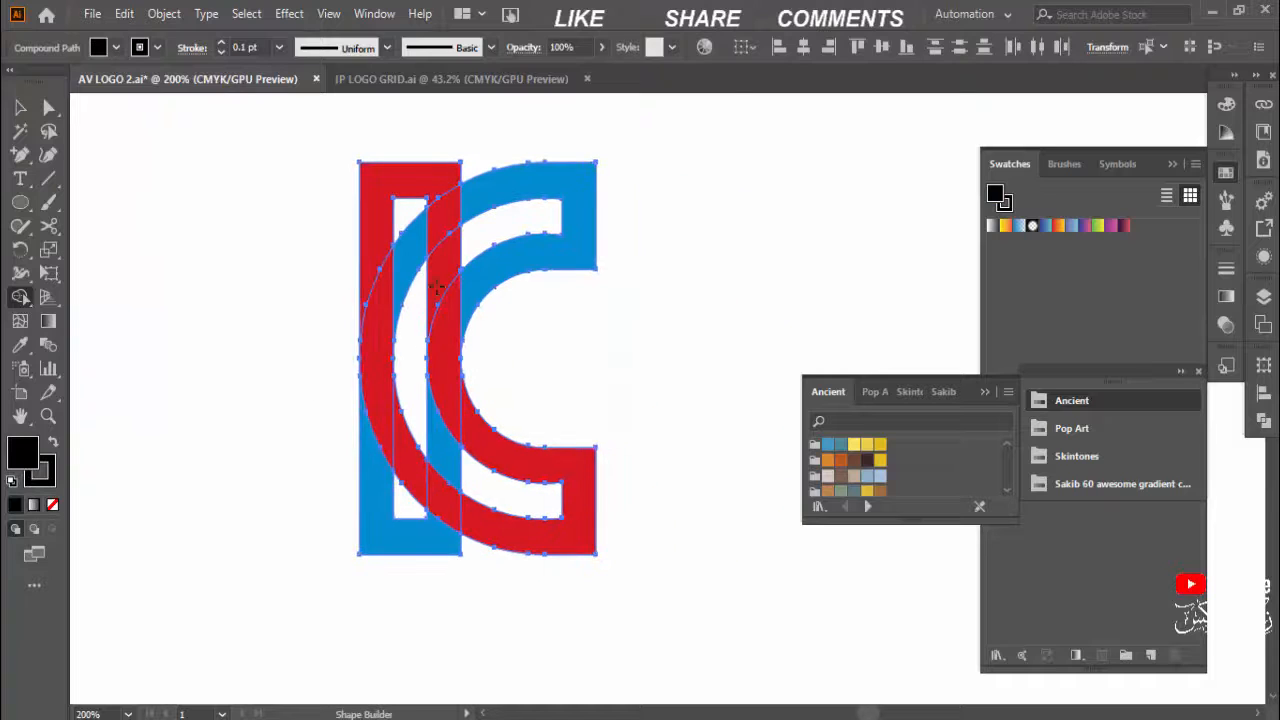
{"action": "left_click", "coordinate": [445, 222]}
{"action": "left_click_drag", "start_coordinate": [454, 264], "coordinate": [440, 505]}
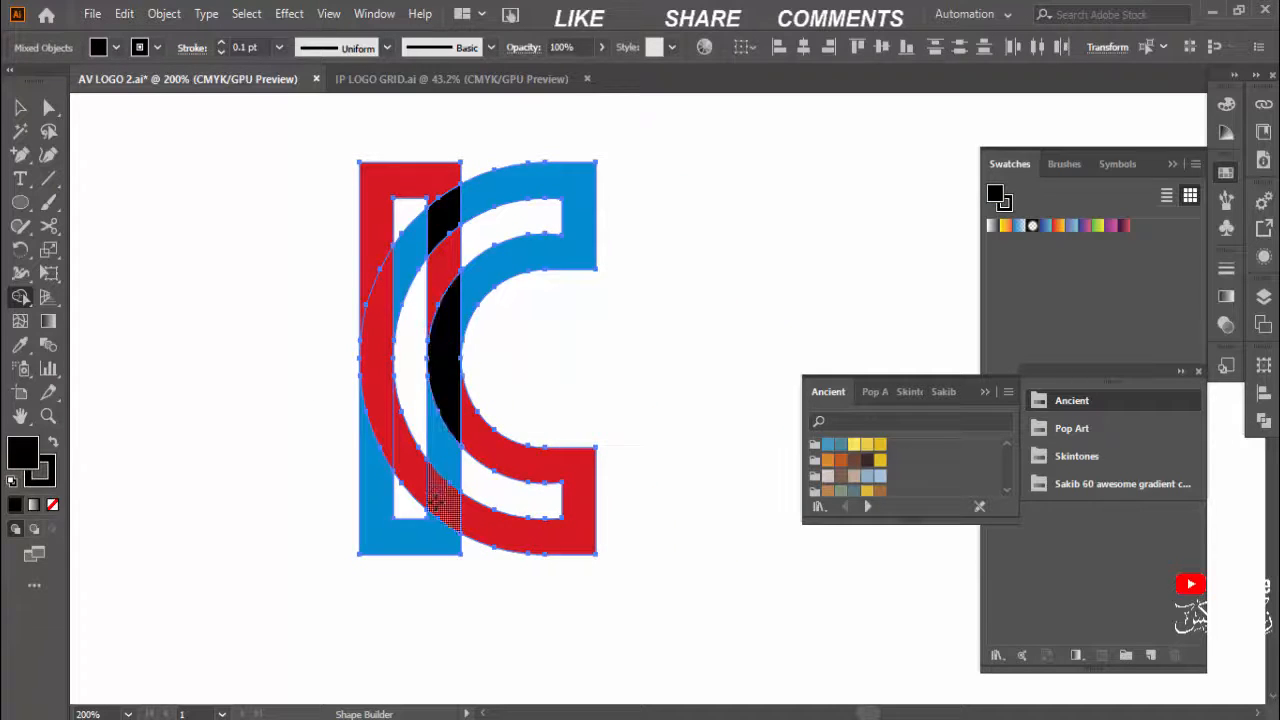
{"action": "left_click", "coordinate": [377, 360]}
Step: Switch to the Selection tool, browse the Art History swatch libraries in an enlarged view, and bring up the Pop Art swatches
{"action": "key", "text": "v"}
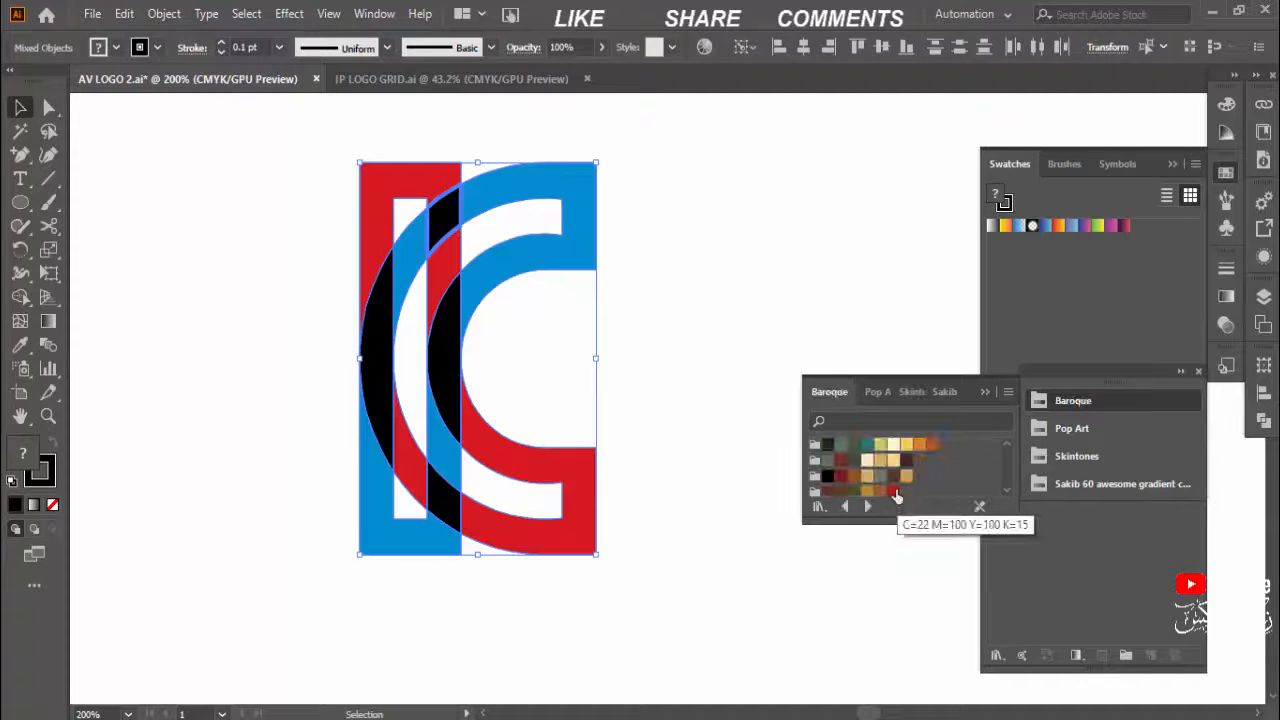
{"action": "left_click", "coordinate": [867, 506]}
{"action": "left_click", "coordinate": [867, 506]}
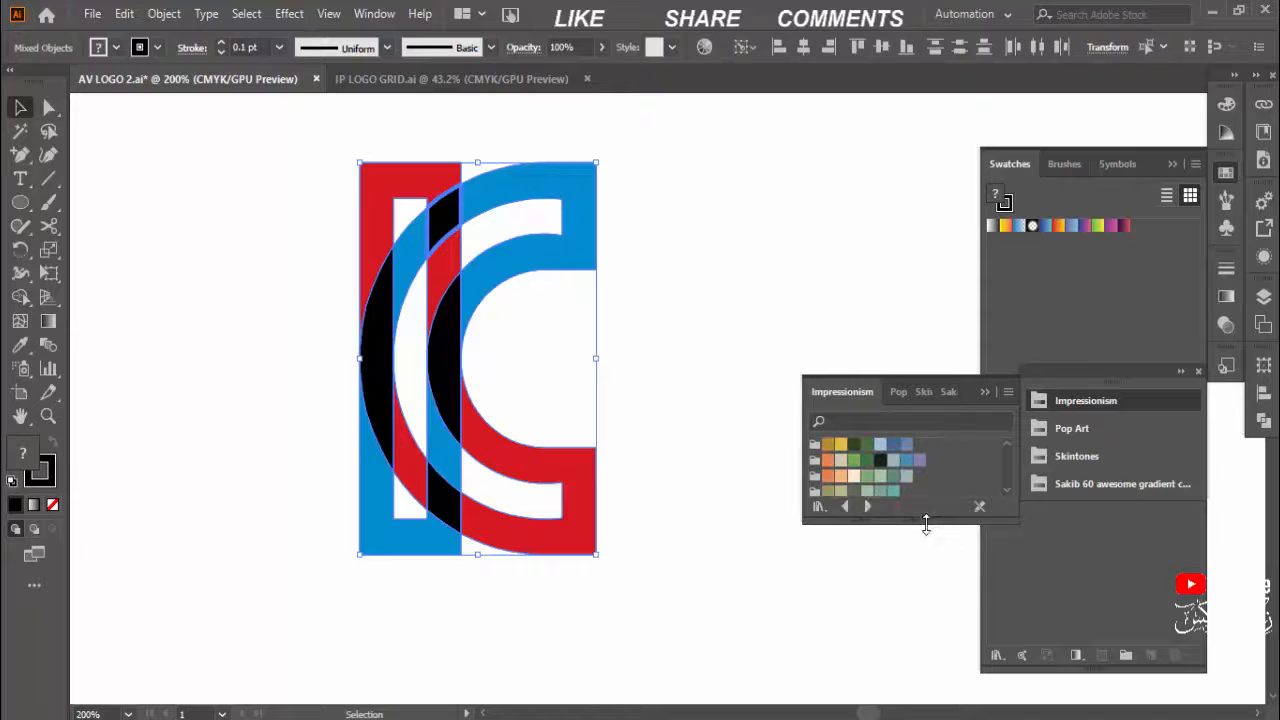
{"action": "left_click", "coordinate": [844, 637]}
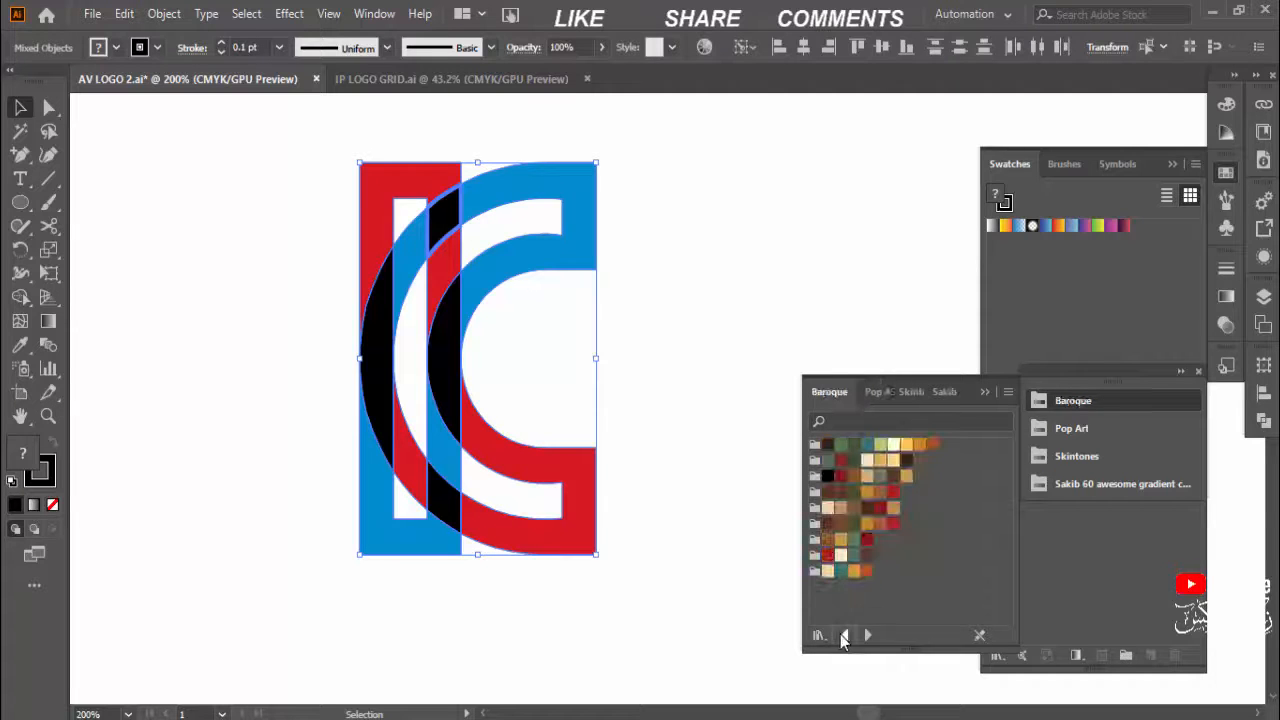
{"action": "left_click", "coordinate": [844, 637]}
{"action": "left_click", "coordinate": [868, 634]}
{"action": "left_click", "coordinate": [868, 634]}
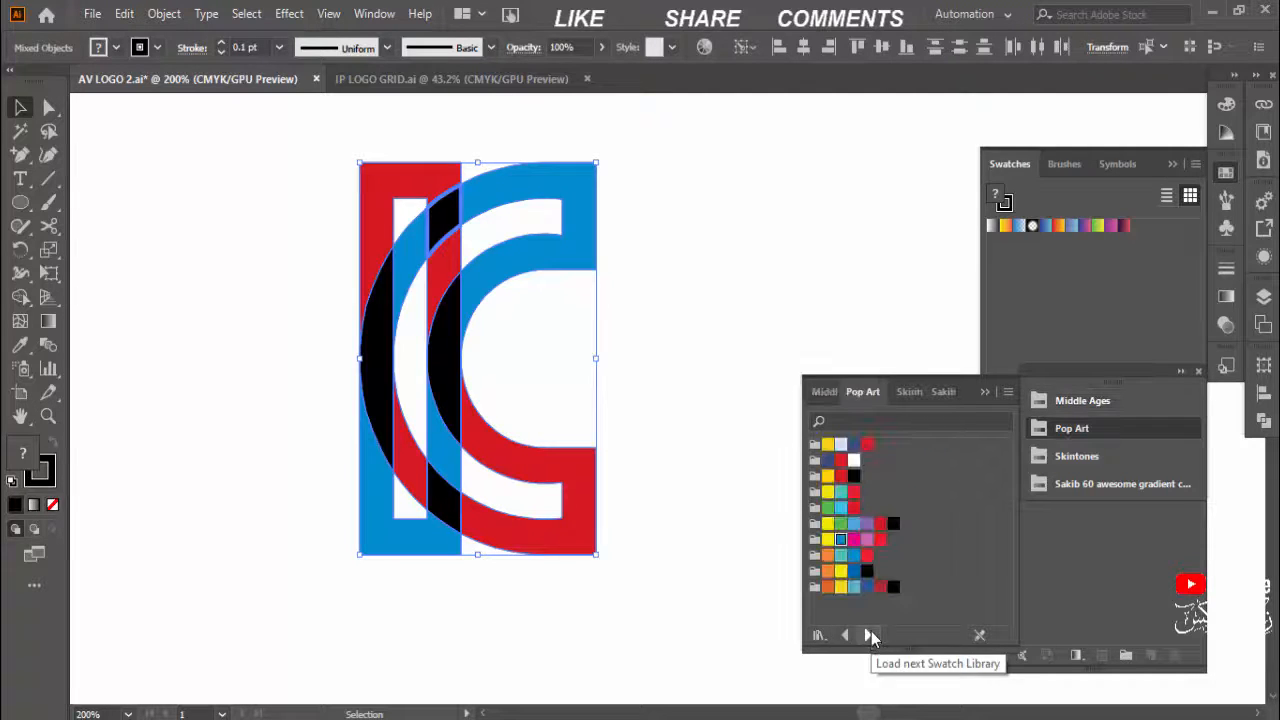
{"action": "left_click", "coordinate": [880, 530]}
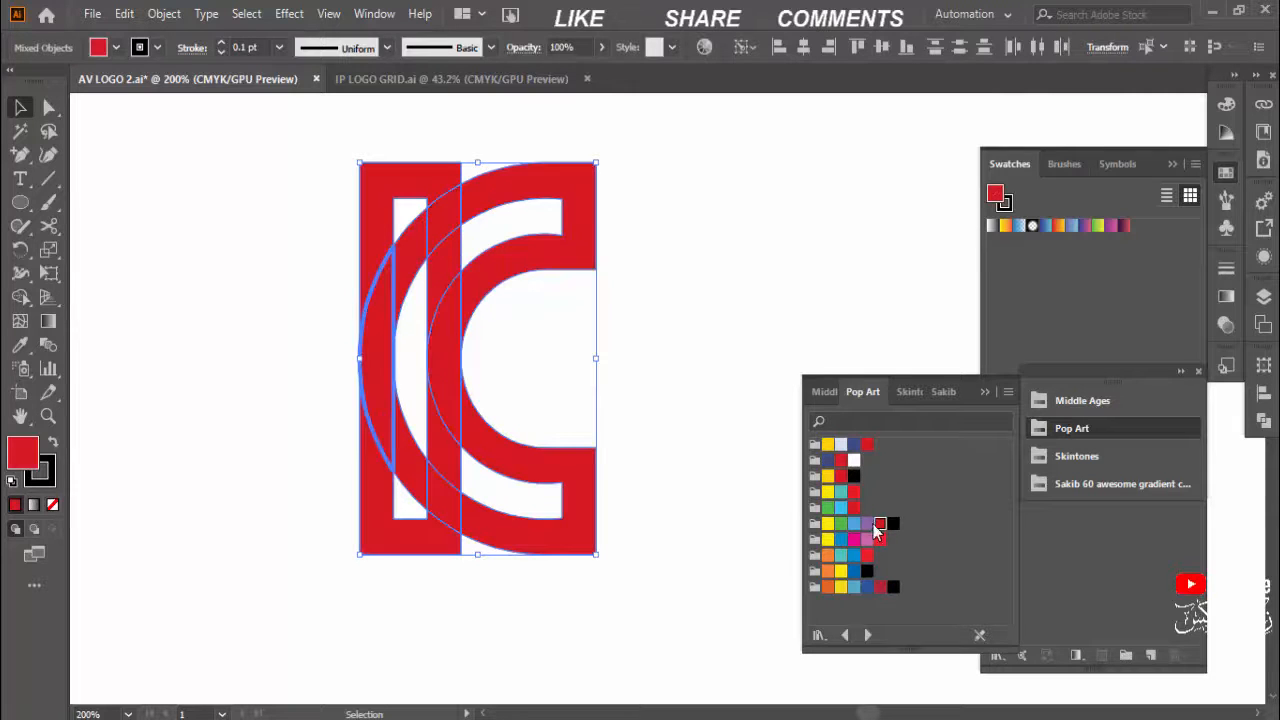
{"action": "key", "text": "ctrl+z"}
{"action": "left_click", "coordinate": [764, 534]}
Step: Fill the leftmost crossing area with red and the lower crossing area with blue from the Pop Art swatches
{"action": "left_click", "coordinate": [385, 345]}
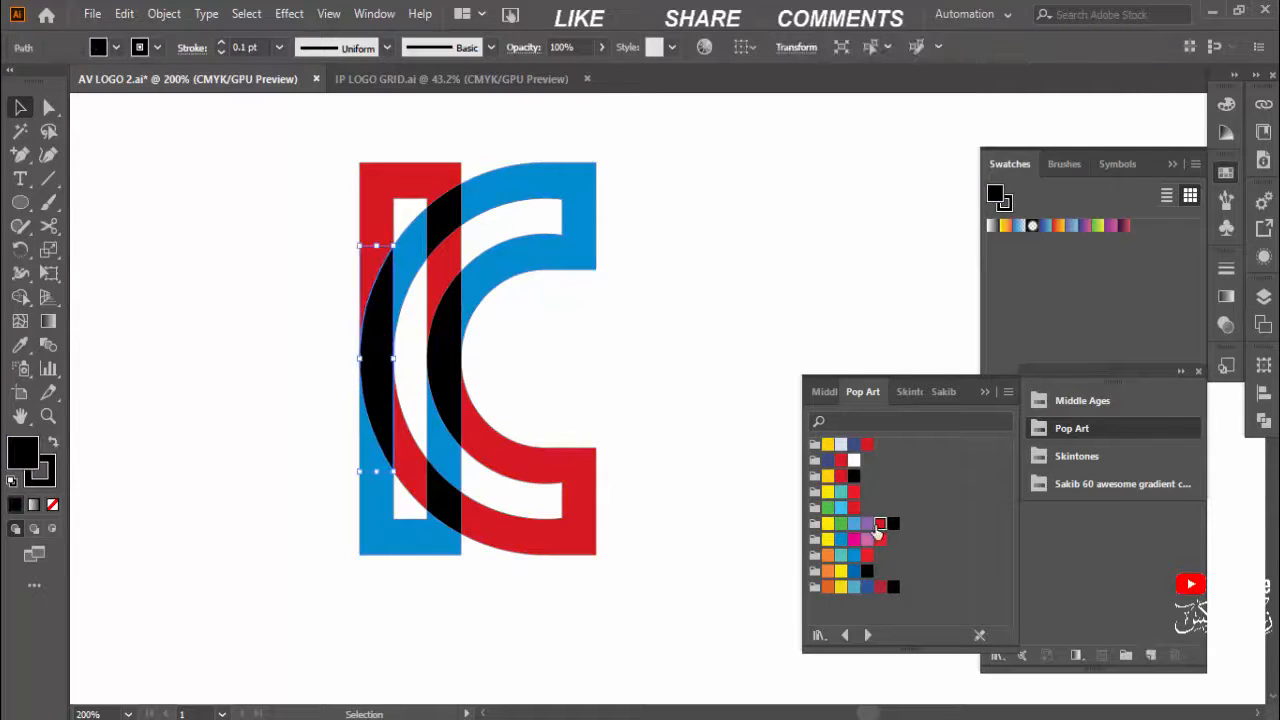
{"action": "left_click", "coordinate": [880, 525]}
{"action": "left_click", "coordinate": [445, 500]}
{"action": "left_click", "coordinate": [841, 540]}
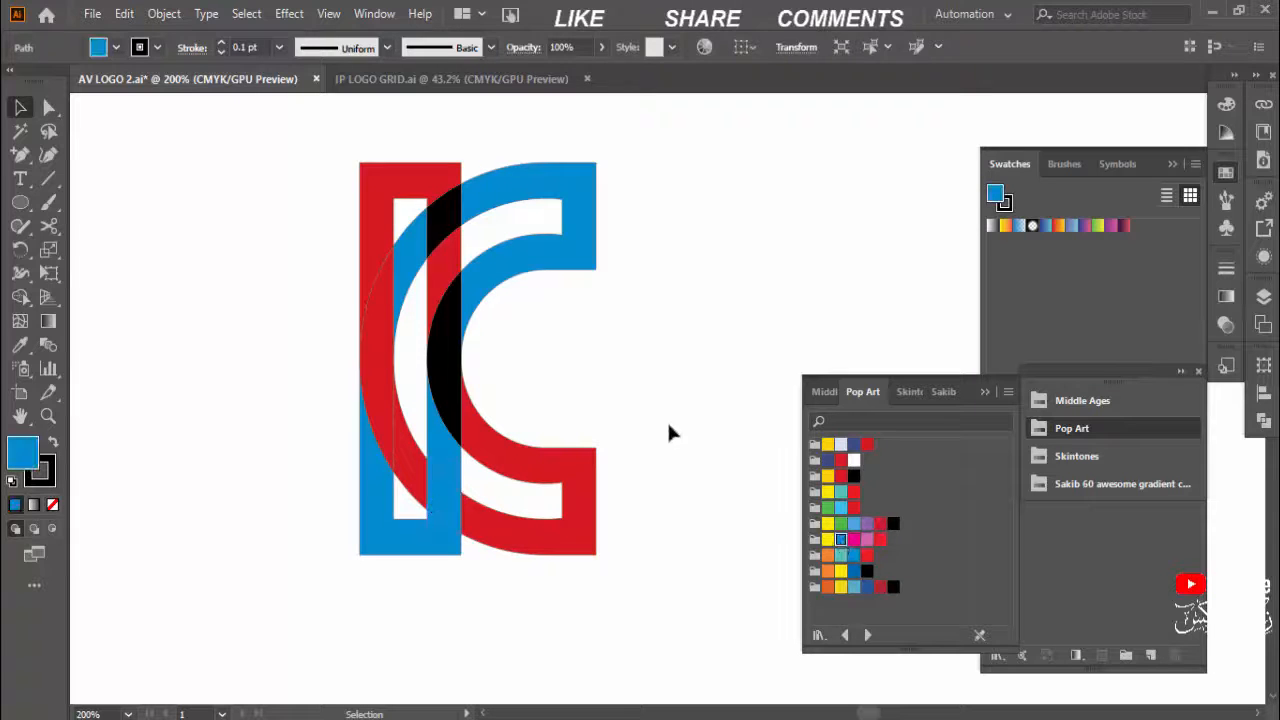
Step: Fill the middle crossing area with blue and the upper crossing area with red from the Pop Art swatches
{"action": "left_click", "coordinate": [669, 431]}
{"action": "left_click", "coordinate": [455, 337]}
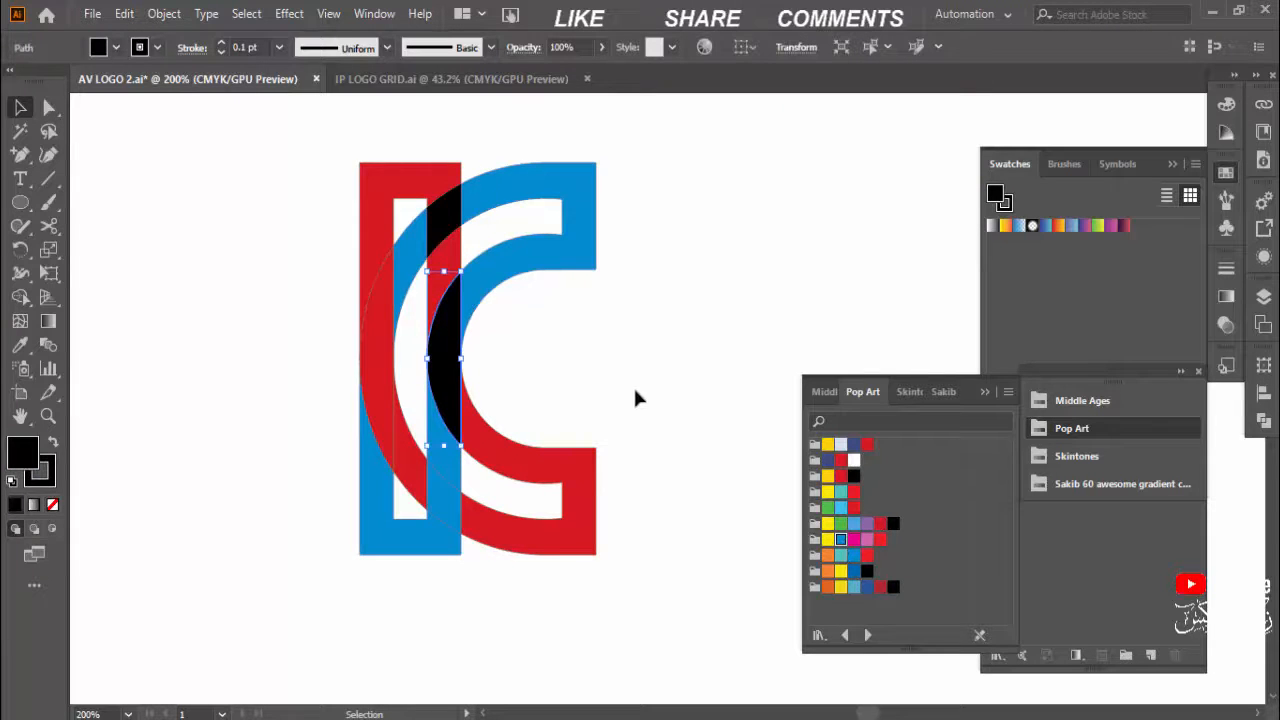
{"action": "left_click", "coordinate": [841, 540]}
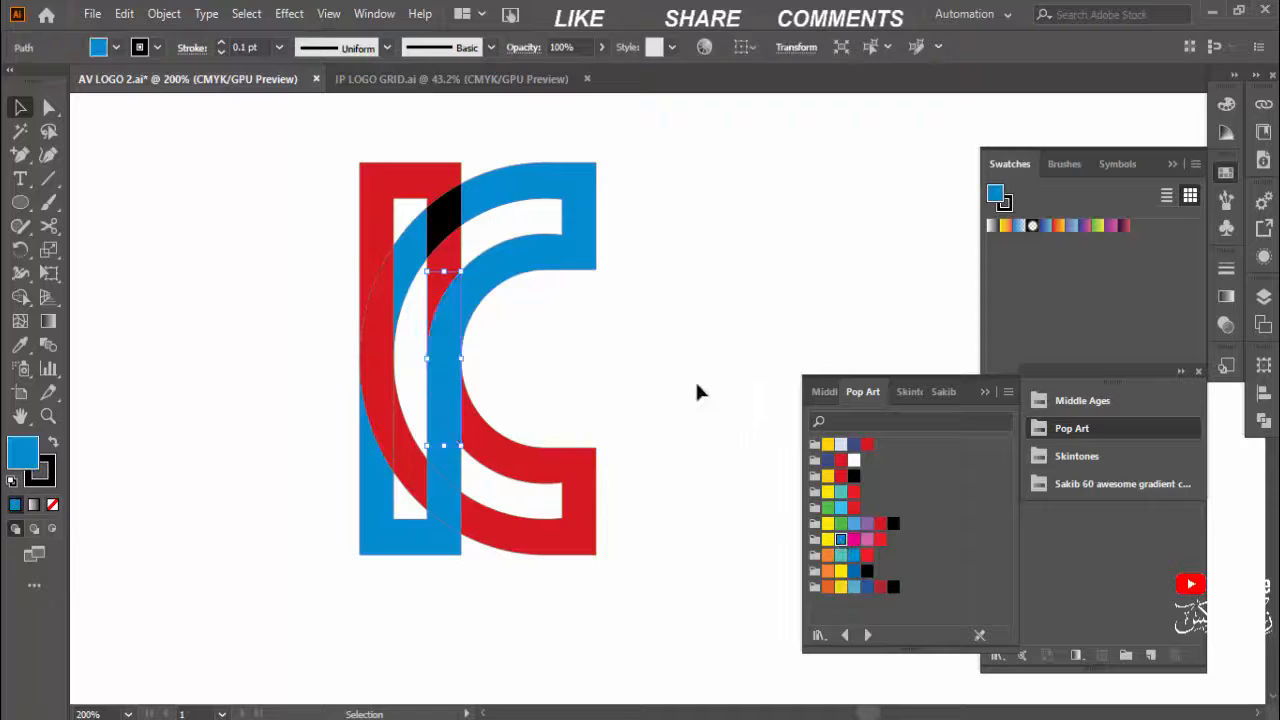
{"action": "left_click", "coordinate": [695, 385]}
{"action": "left_click", "coordinate": [445, 215]}
{"action": "left_click", "coordinate": [880, 523]}
{"action": "left_click", "coordinate": [707, 430]}
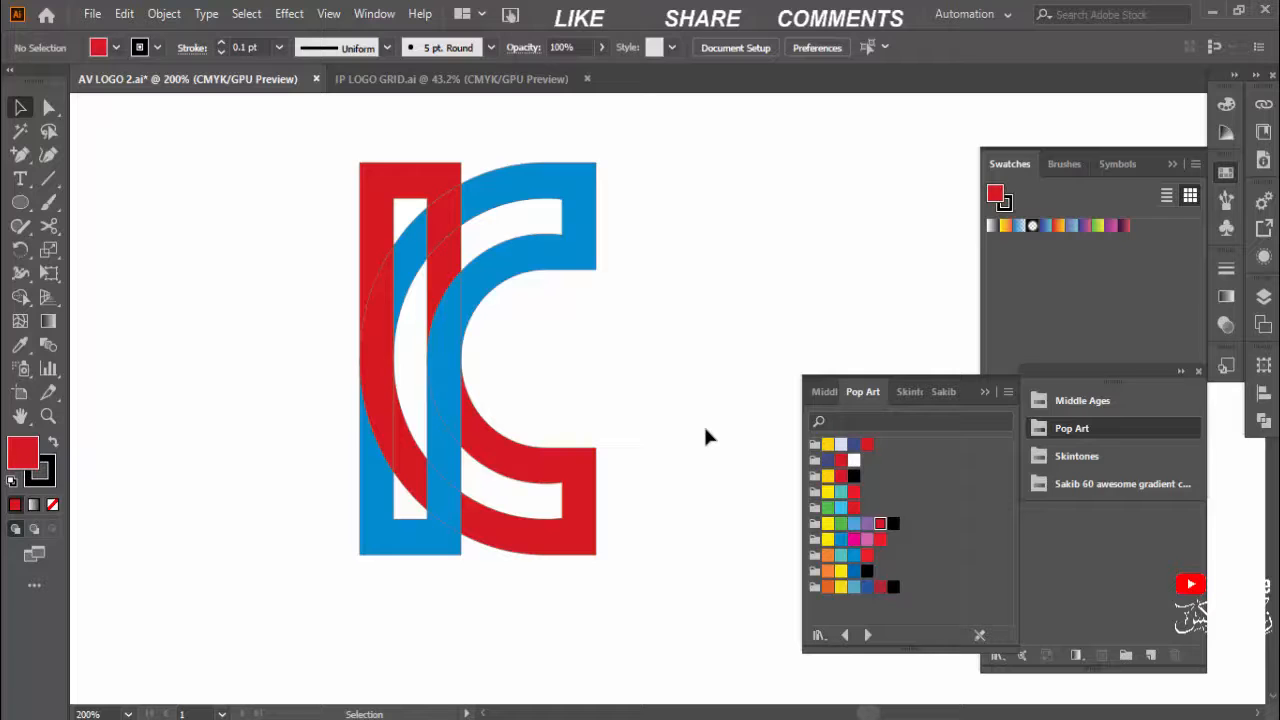
Step: Recolour the red outline with the magenta Pop Art swatch
{"action": "left_click_drag", "start_coordinate": [700, 431], "coordinate": [640, 429]}
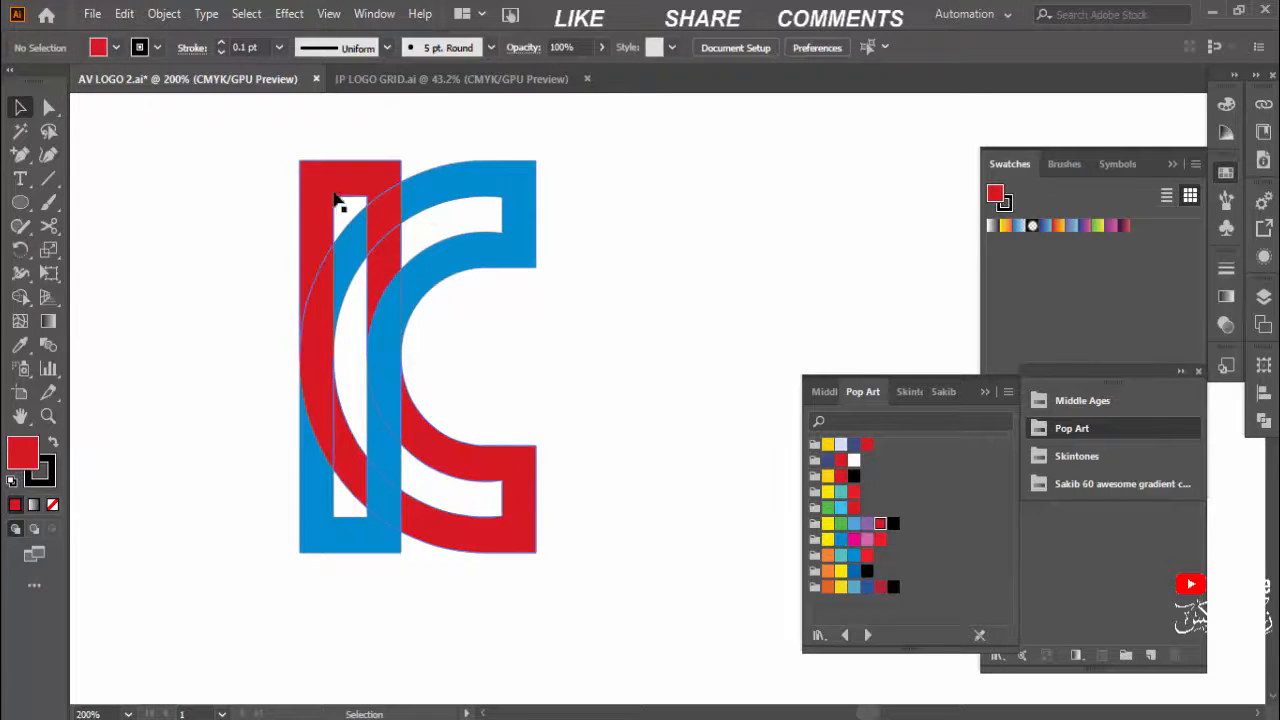
{"action": "left_click", "coordinate": [520, 220]}
{"action": "left_click", "coordinate": [526, 491]}
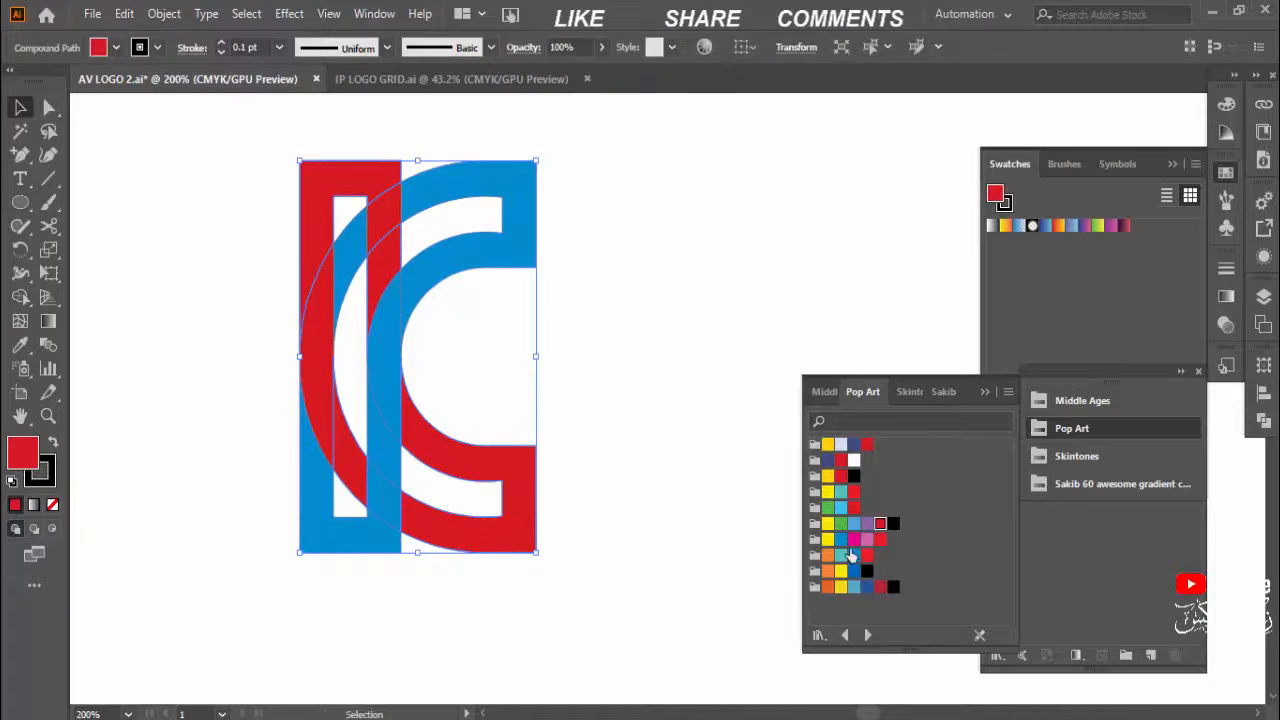
{"action": "left_click", "coordinate": [853, 539]}
{"action": "left_click", "coordinate": [694, 452]}
Step: Fill the two red crossing areas, the upper one and the leftmost one, with the same magenta as the outline
{"action": "left_click", "coordinate": [392, 222]}
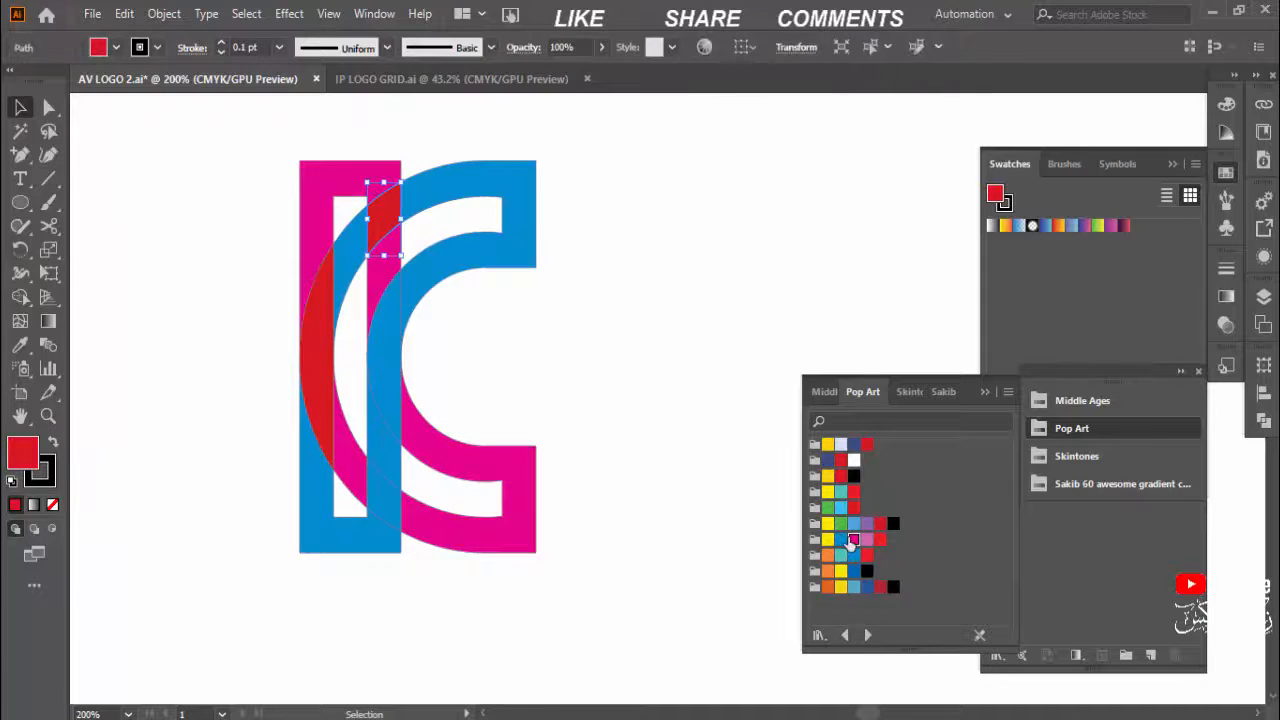
{"action": "left_click", "coordinate": [853, 539]}
{"action": "left_click", "coordinate": [689, 423]}
{"action": "left_click", "coordinate": [312, 350]}
{"action": "left_click", "coordinate": [853, 539]}
{"action": "left_click", "coordinate": [853, 539]}
{"action": "left_click", "coordinate": [656, 440]}
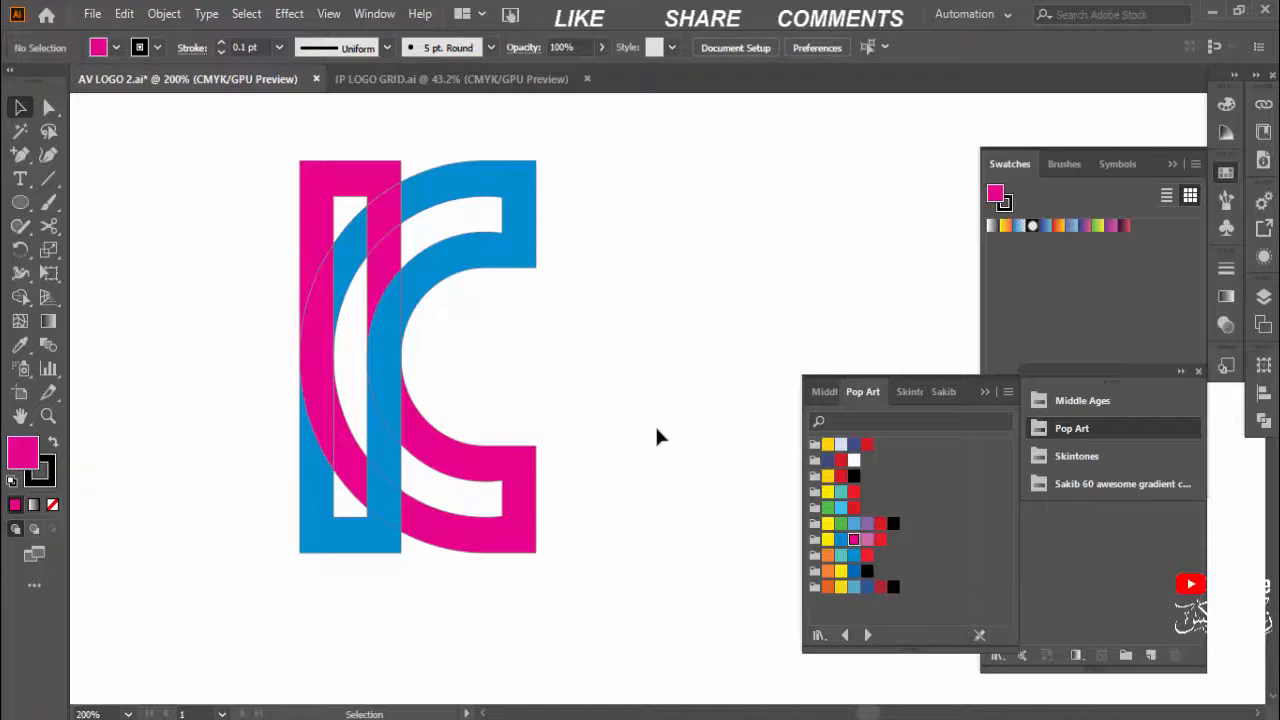
Step: Fill the upper crossing area with blue and the middle crossing area with magenta so the two outlines interweave
{"action": "left_click", "coordinate": [393, 348]}
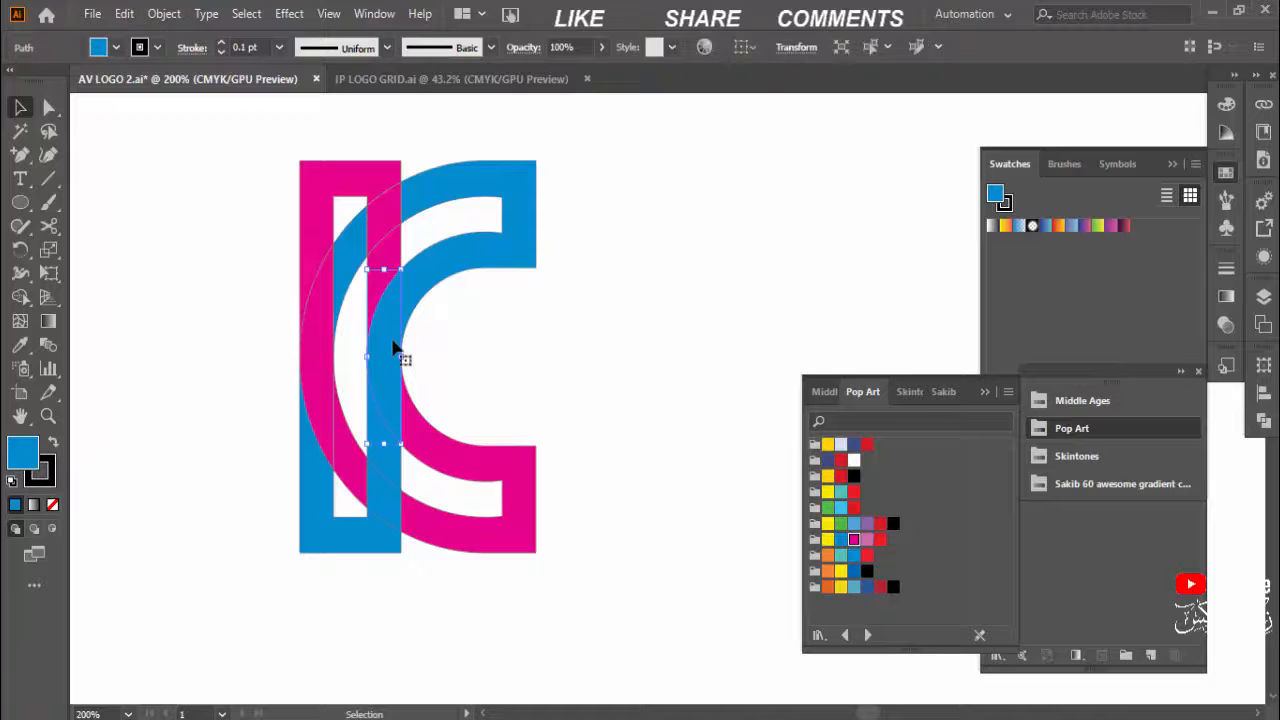
{"action": "left_click", "coordinate": [394, 223]}
{"action": "left_click", "coordinate": [840, 539]}
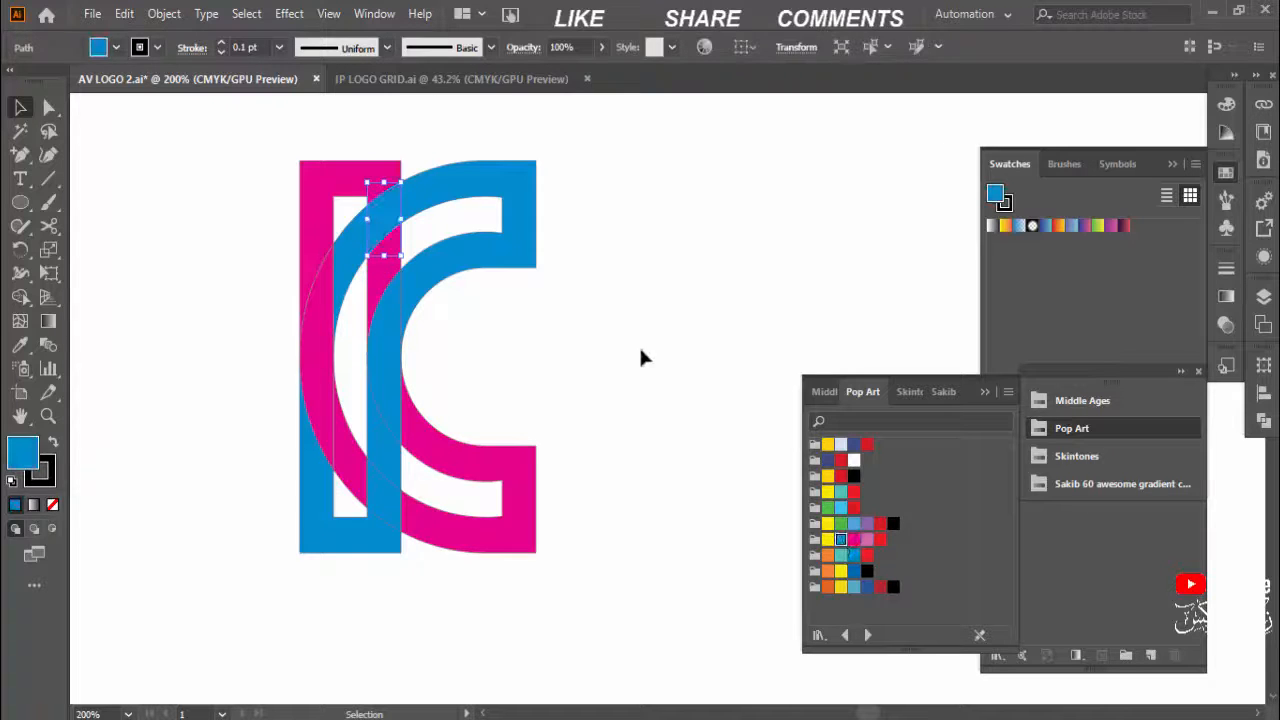
{"action": "left_click", "coordinate": [641, 357]}
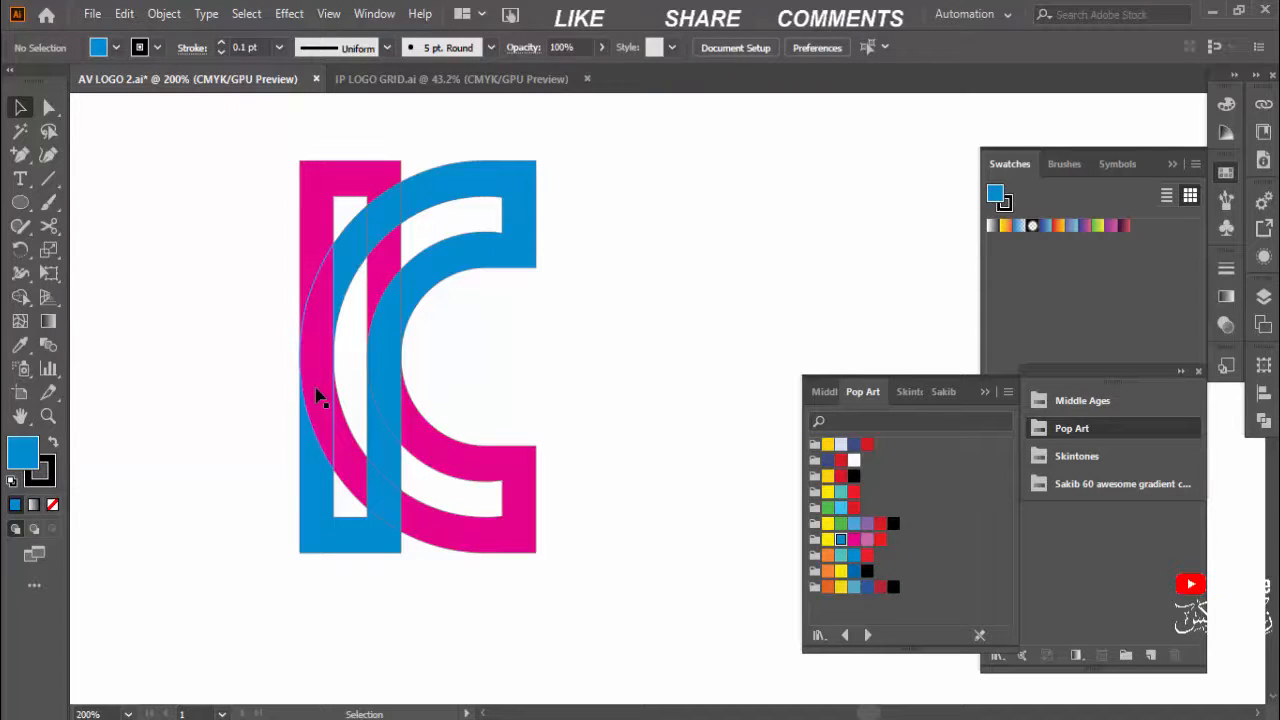
{"action": "left_click", "coordinate": [384, 380]}
{"action": "left_click", "coordinate": [853, 539]}
{"action": "left_click", "coordinate": [676, 420]}
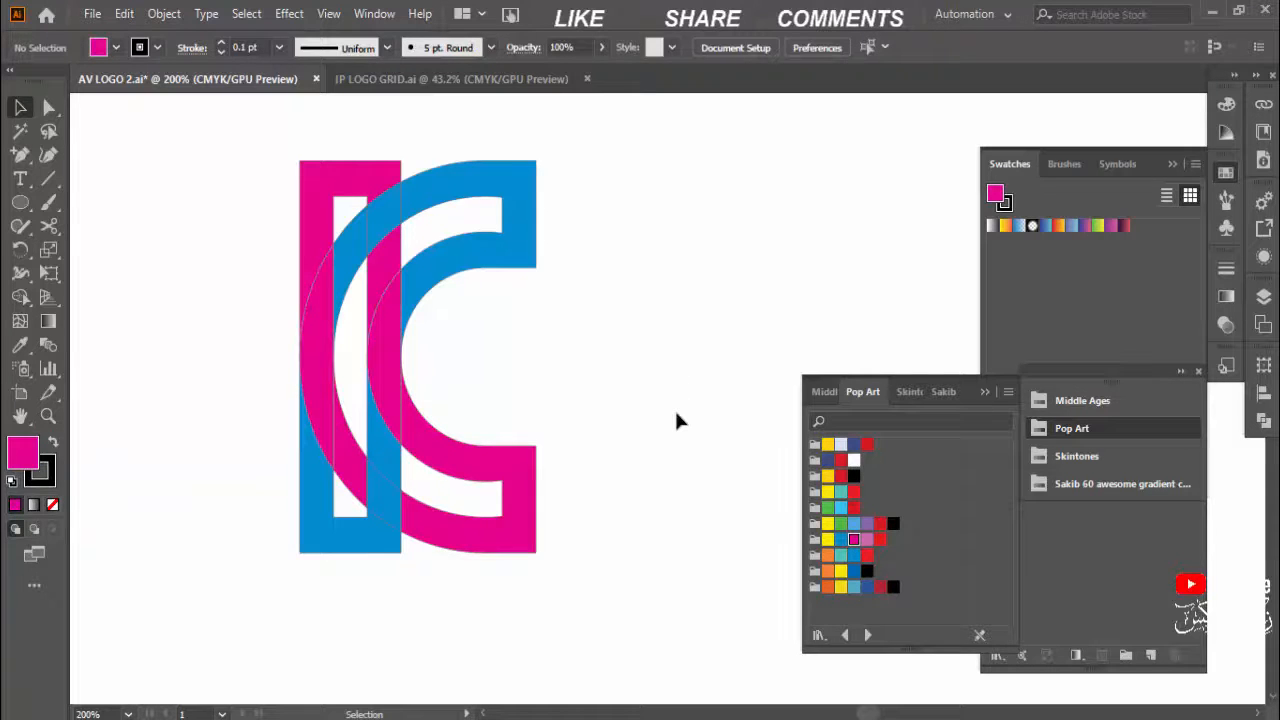
Step: Collapse the open swatch panels and close the floating group of swatch libraries
{"action": "left_click", "coordinate": [985, 392]}
{"action": "left_click_drag", "start_coordinate": [739, 391], "coordinate": [850, 384]}
{"action": "left_click", "coordinate": [1172, 164]}
{"action": "left_click", "coordinate": [1072, 428]}
{"action": "left_click", "coordinate": [1211, 371]}
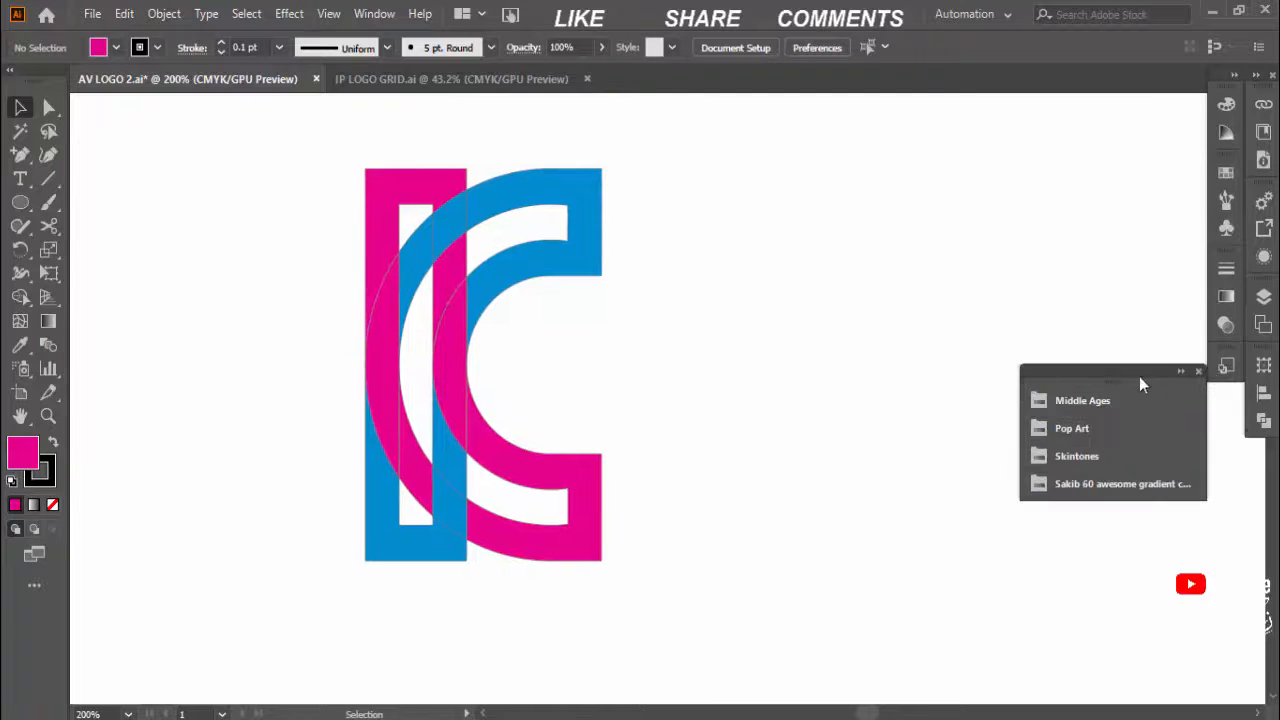
{"action": "left_click", "coordinate": [1197, 370]}
Step: Select the whole logo, enlarge it, move it to about the middle of the artboard, and deselect it
{"action": "left_click_drag", "start_coordinate": [953, 371], "coordinate": [885, 354]}
{"action": "key", "text": "ctrl+minus"}
{"action": "key", "text": "ctrl+minus"}
{"action": "key", "text": "ctrl+minus"}
{"action": "key", "text": "ctrl+minus"}
{"action": "left_click_drag", "start_coordinate": [371, 277], "coordinate": [691, 403]}
{"action": "left_click_drag", "start_coordinate": [521, 302], "coordinate": [598, 190]}
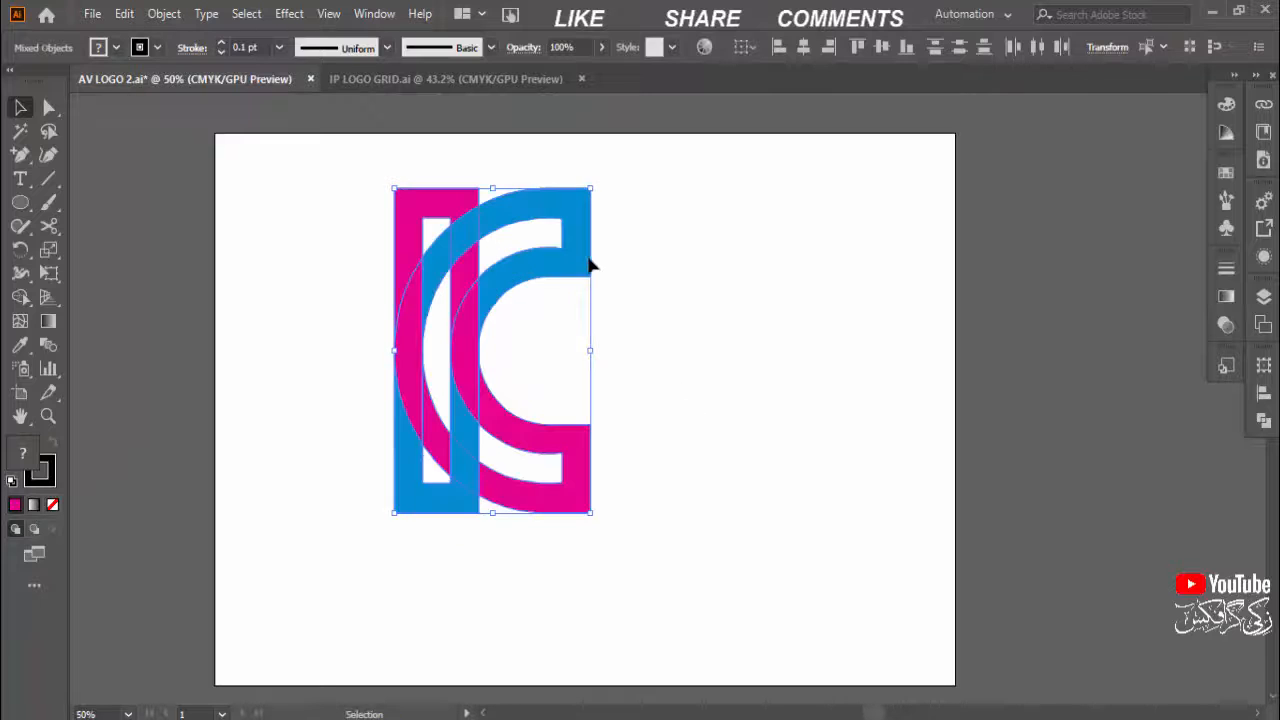
{"action": "left_click_drag", "start_coordinate": [580, 254], "coordinate": [686, 292]}
{"action": "left_click_drag", "start_coordinate": [700, 227], "coordinate": [715, 213]}
{"action": "left_click", "coordinate": [790, 323]}
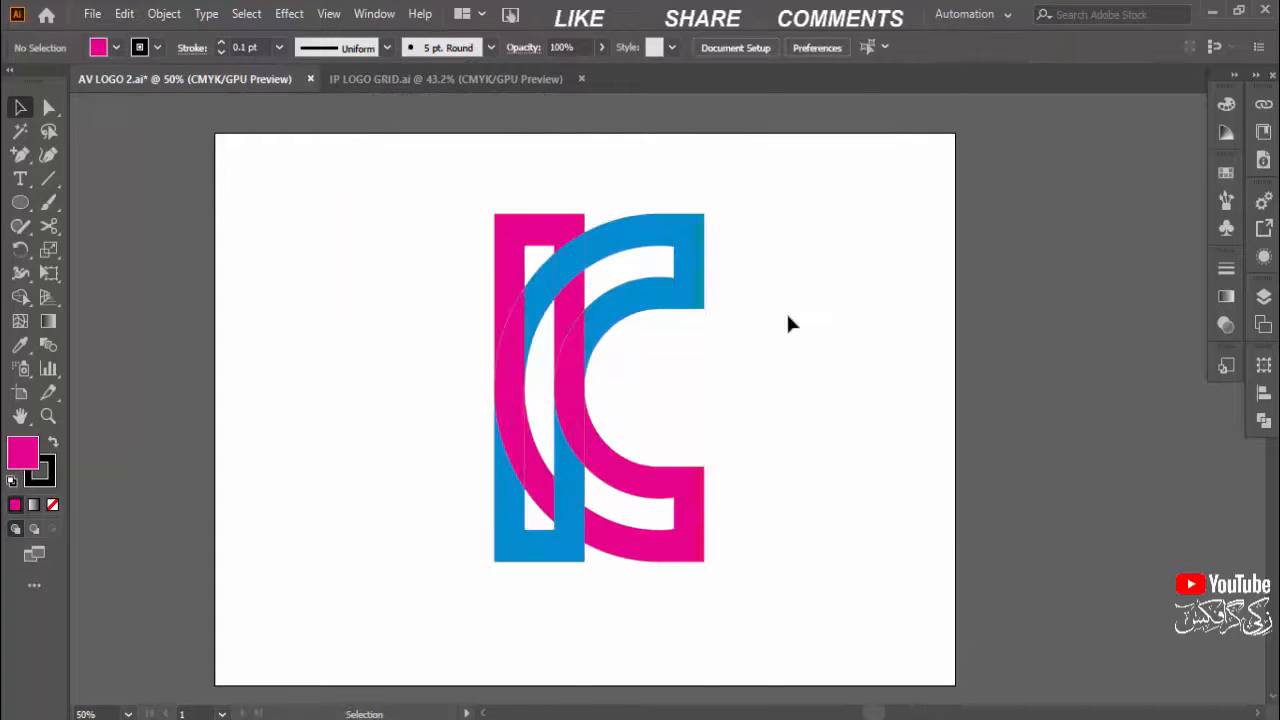